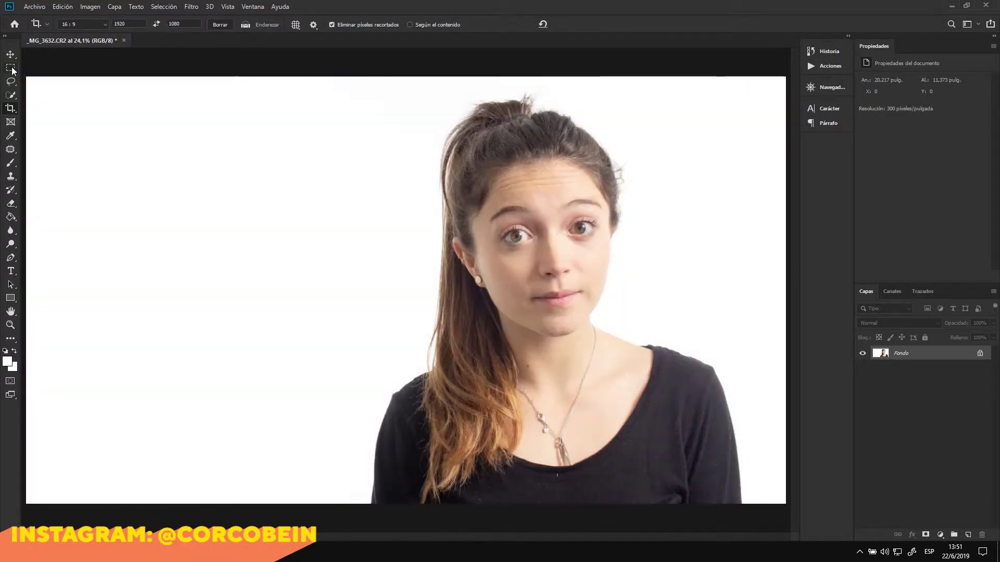
Drag a rectangular marquee on the left white background, resizing it to exclude the face
{"action": "left_click", "coordinate": [12, 70]}
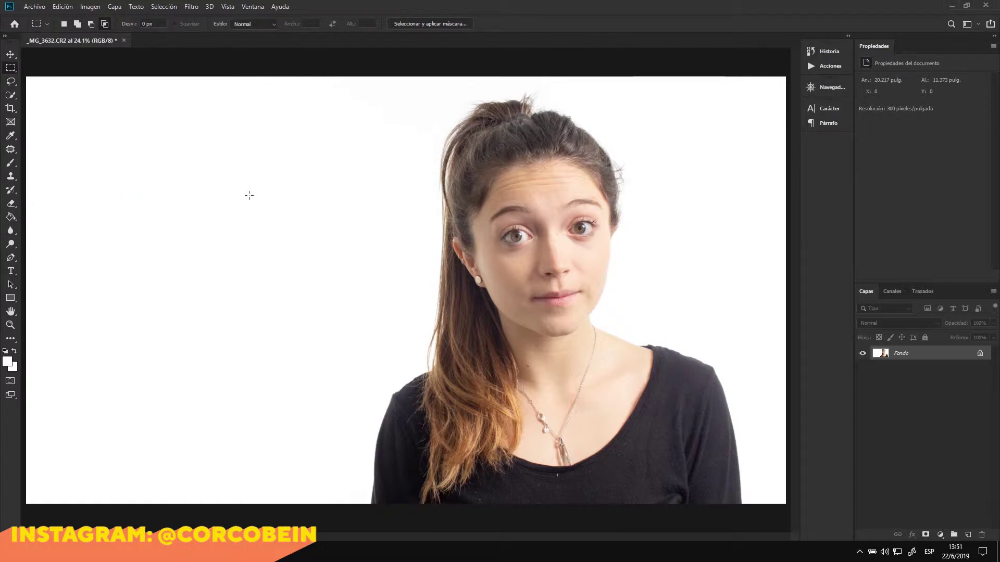
{"action": "mouse_move", "coordinate": [118, 137]}
{"action": "left_mouse_down"}
{"action": "mouse_move", "coordinate": [157, 112]}
{"action": "mouse_move", "coordinate": [443, 343]}
{"action": "left_mouse_up"}
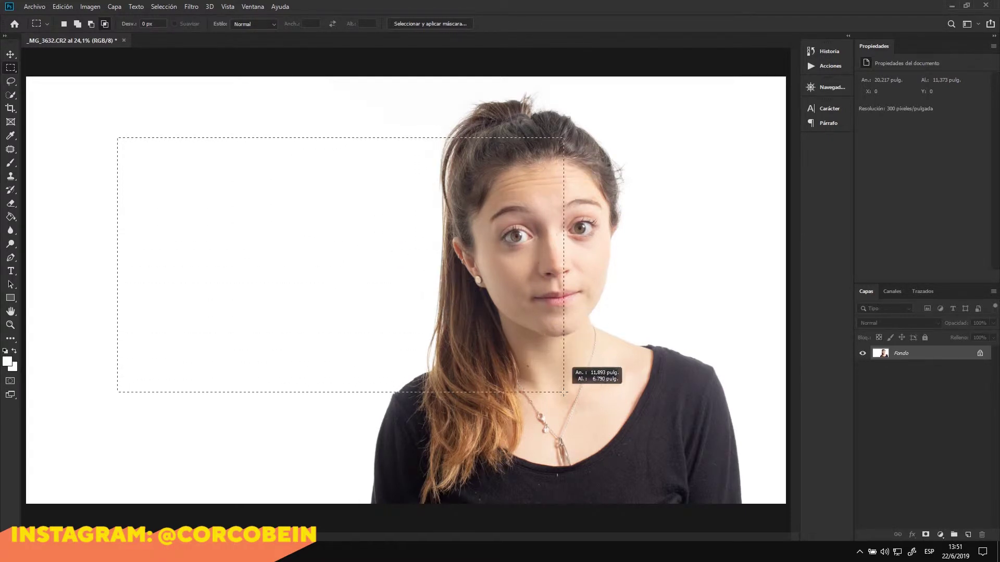
{"action": "mouse_move", "coordinate": [443, 343]}
{"action": "left_mouse_down"}
{"action": "mouse_move", "coordinate": [545, 341]}
{"action": "mouse_move", "coordinate": [396, 395]}
{"action": "mouse_move", "coordinate": [181, 383]}
{"action": "mouse_move", "coordinate": [373, 183]}
{"action": "mouse_move", "coordinate": [96, 241]}
{"action": "mouse_move", "coordinate": [248, 330]}
{"action": "left_mouse_up"}
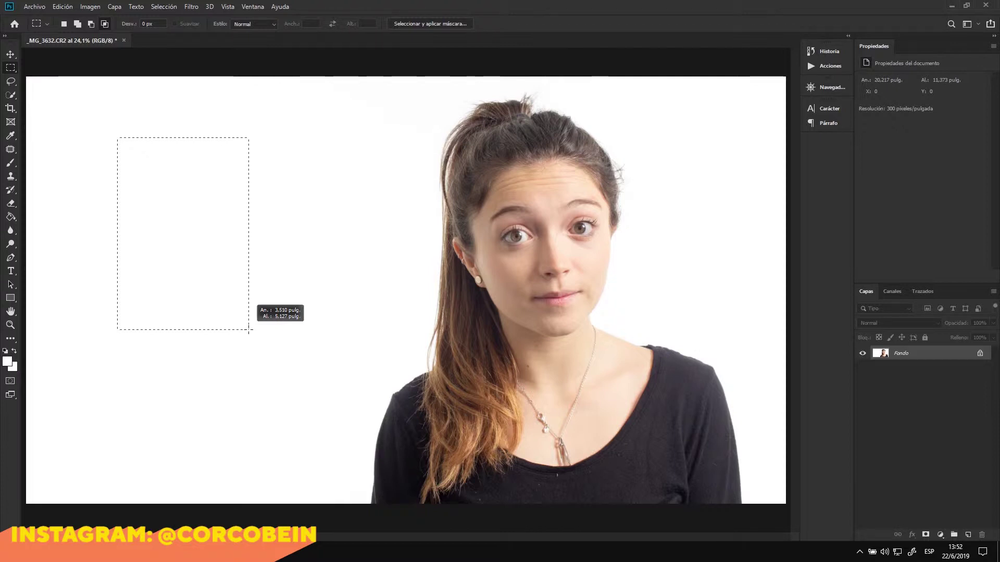
{"action": "mouse_move", "coordinate": [248, 329]}
{"action": "left_mouse_down"}
{"action": "mouse_move", "coordinate": [328, 366]}
{"action": "mouse_move", "coordinate": [381, 340]}
{"action": "mouse_move", "coordinate": [285, 269]}
{"action": "mouse_move", "coordinate": [579, 413]}
{"action": "mouse_move", "coordinate": [264, 203]}
{"action": "mouse_move", "coordinate": [654, 419]}
{"action": "mouse_move", "coordinate": [149, 176]}
{"action": "mouse_move", "coordinate": [406, 360]}
{"action": "mouse_move", "coordinate": [151, 178]}
{"action": "mouse_move", "coordinate": [401, 328]}
{"action": "mouse_move", "coordinate": [149, 170]}
{"action": "mouse_move", "coordinate": [483, 347]}
{"action": "mouse_move", "coordinate": [208, 233]}
{"action": "mouse_move", "coordinate": [554, 423]}
{"action": "mouse_move", "coordinate": [99, 149]}
{"action": "mouse_move", "coordinate": [573, 437]}
{"action": "mouse_move", "coordinate": [189, 221]}
{"action": "mouse_move", "coordinate": [364, 326]}
{"action": "mouse_move", "coordinate": [645, 416]}
{"action": "mouse_move", "coordinate": [248, 173]}
{"action": "mouse_move", "coordinate": [56, 307]}
{"action": "mouse_move", "coordinate": [330, 317]}
{"action": "mouse_move", "coordinate": [267, 398]}
{"action": "mouse_move", "coordinate": [368, 357]}
{"action": "mouse_move", "coordinate": [559, 326]}
{"action": "mouse_move", "coordinate": [364, 161]}
{"action": "mouse_move", "coordinate": [254, 297]}
{"action": "left_mouse_up"}
Select a large rectangle over the left background and half the face, plus the area right of the head
{"action": "left_click", "coordinate": [213, 244]}
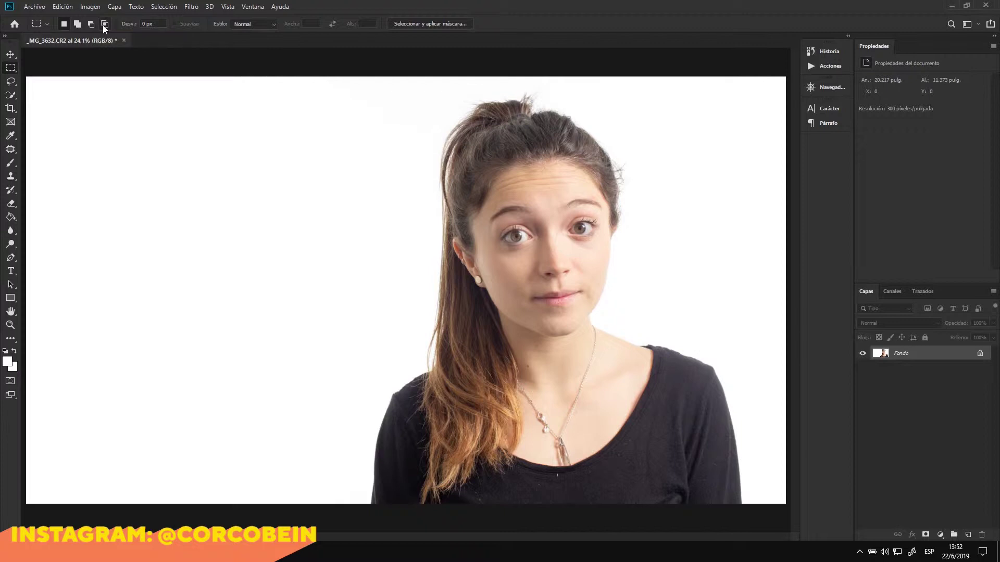
{"action": "mouse_move", "coordinate": [33, 82]}
{"action": "left_mouse_down"}
{"action": "mouse_move", "coordinate": [434, 387]}
{"action": "mouse_move", "coordinate": [624, 456]}
{"action": "left_mouse_up"}
{"action": "right_click", "coordinate": [449, 330]}
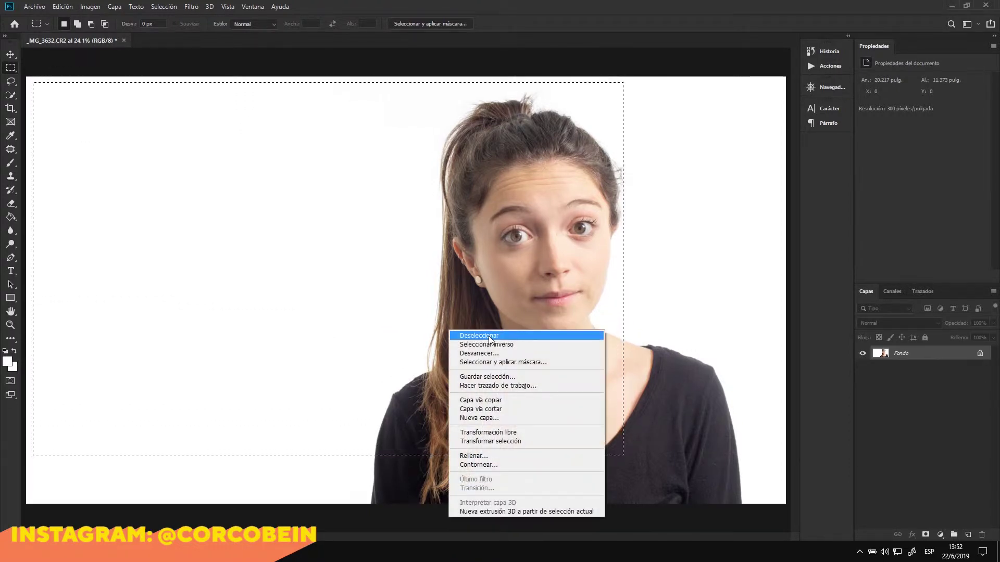
{"action": "left_click", "coordinate": [490, 337]}
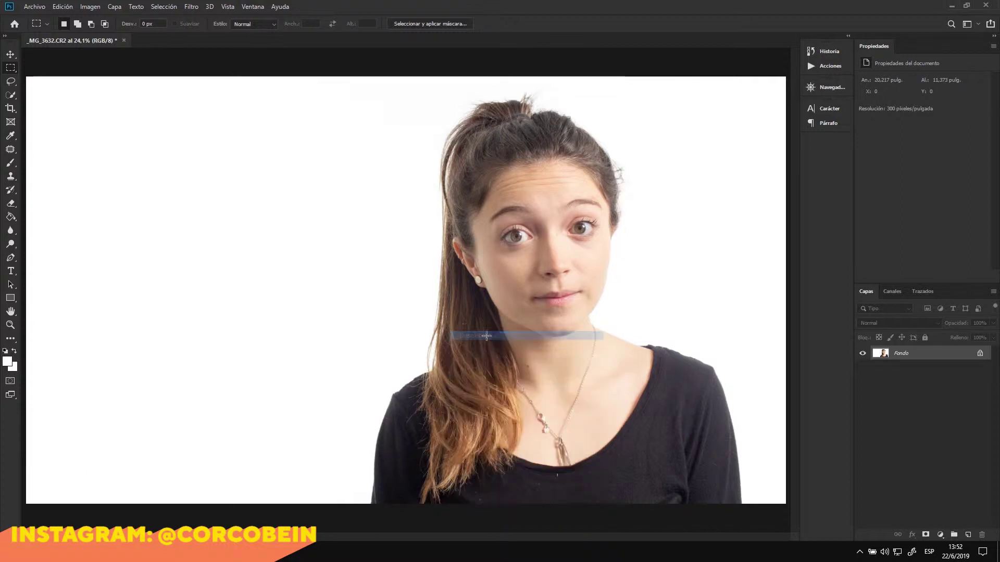
{"action": "left_click_drag", "start_coordinate": [42, 100], "coordinate": [595, 448]}
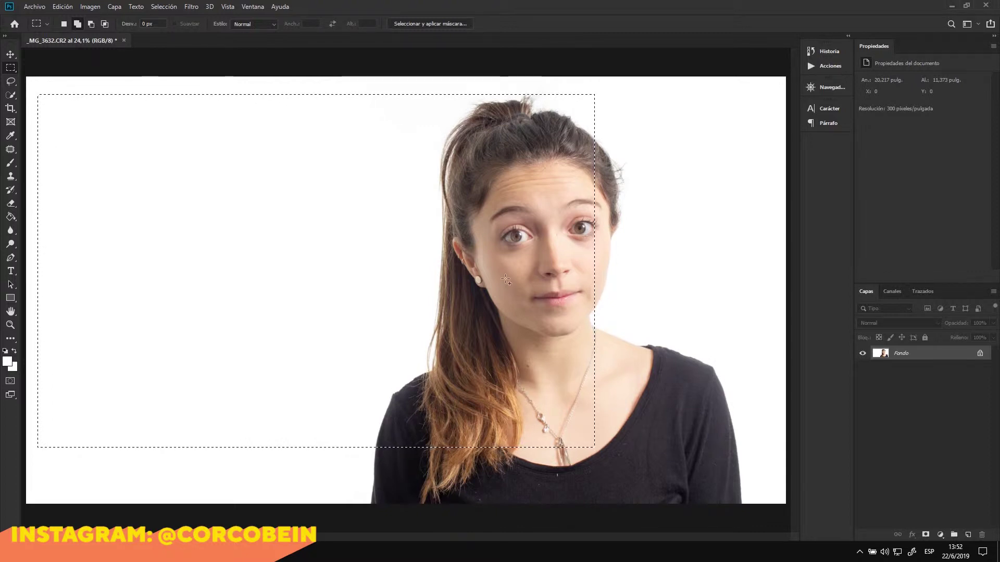
{"action": "mouse_move", "coordinate": [437, 147]}
{"action": "left_mouse_down"}
{"action": "mouse_move", "coordinate": [659, 324]}
{"action": "mouse_move", "coordinate": [758, 368]}
{"action": "left_mouse_up"}
Add two notches along the bottom edge, then subtract the eyes and several background rectangles
{"action": "left_click_drag", "start_coordinate": [277, 434], "coordinate": [328, 504]}
{"action": "left_click_drag", "start_coordinate": [175, 435], "coordinate": [208, 501]}
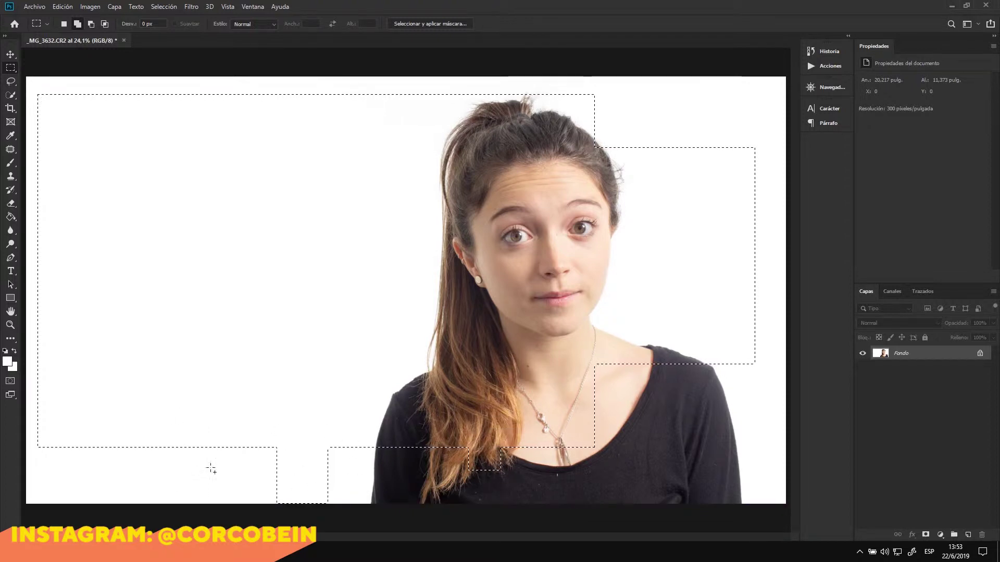
{"action": "left_click", "coordinate": [91, 24]}
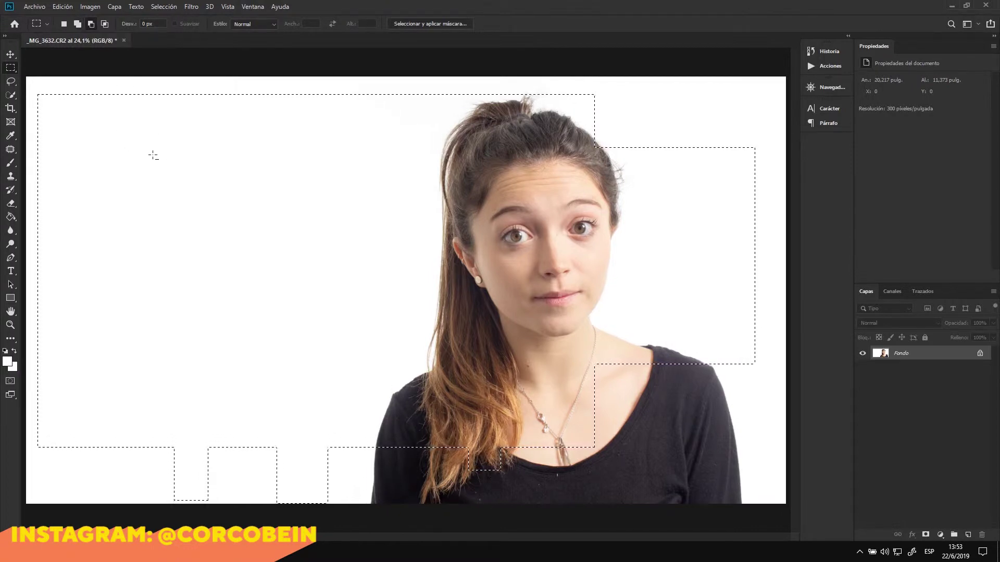
{"action": "left_click_drag", "start_coordinate": [488, 218], "coordinate": [552, 263]}
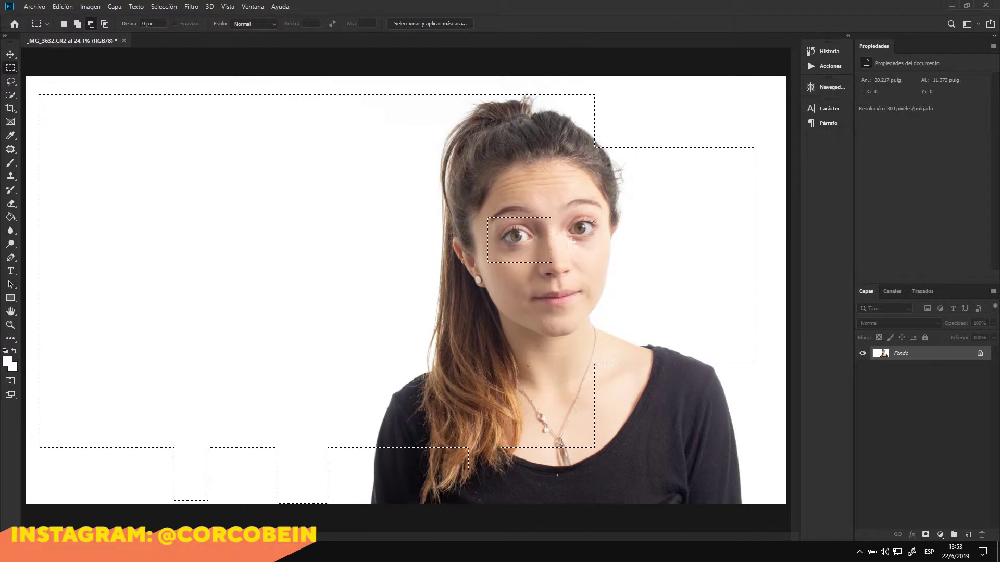
{"action": "left_click_drag", "start_coordinate": [569, 208], "coordinate": [662, 294]}
{"action": "left_click_drag", "start_coordinate": [183, 187], "coordinate": [323, 285]}
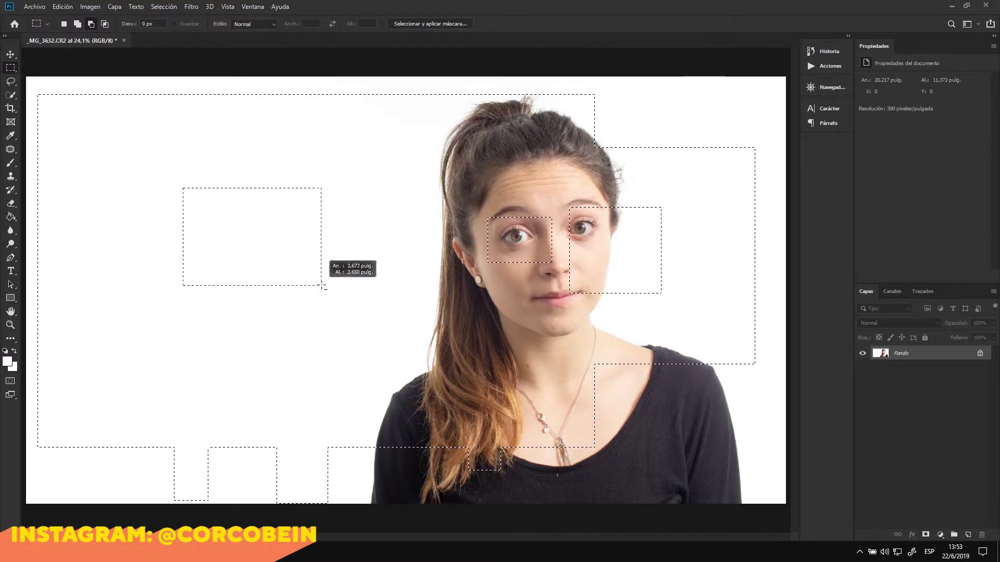
{"action": "left_click_drag", "start_coordinate": [100, 327], "coordinate": [357, 432]}
{"action": "left_click_drag", "start_coordinate": [96, 134], "coordinate": [211, 165]}
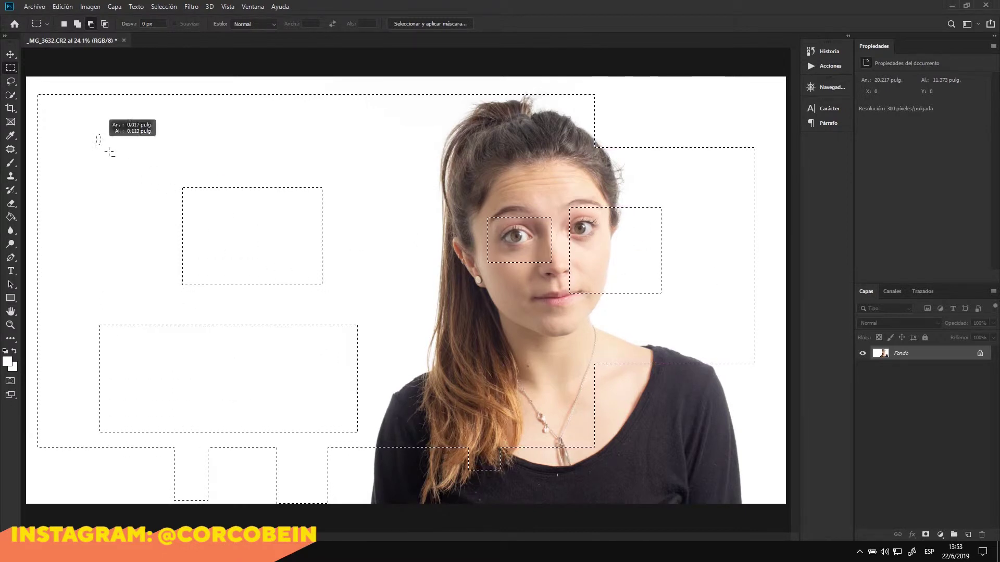
{"action": "left_click_drag", "start_coordinate": [343, 116], "coordinate": [444, 182]}
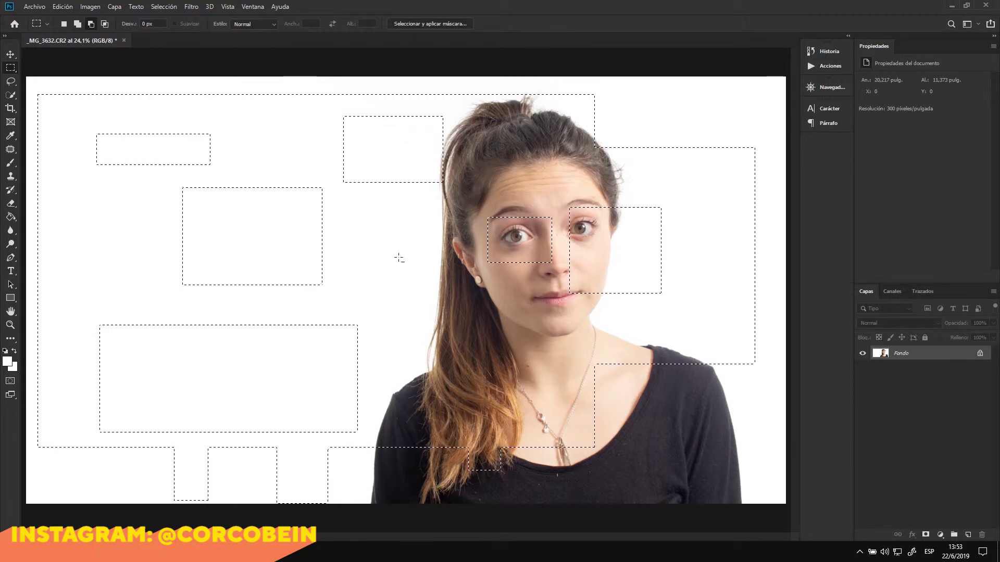
{"action": "left_click_drag", "start_coordinate": [385, 256], "coordinate": [446, 325]}
Intersect the selection with a rectangle so only two small background rectangles remain
{"action": "left_click", "coordinate": [104, 24]}
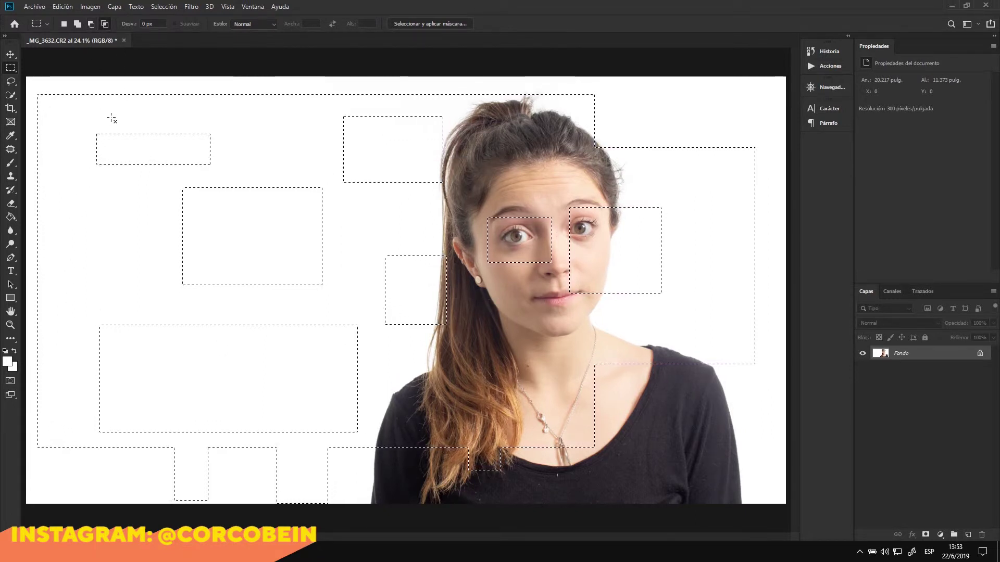
{"action": "mouse_move", "coordinate": [79, 109]}
{"action": "left_mouse_down"}
{"action": "mouse_move", "coordinate": [85, 125]}
{"action": "mouse_move", "coordinate": [421, 350]}
{"action": "left_mouse_up"}
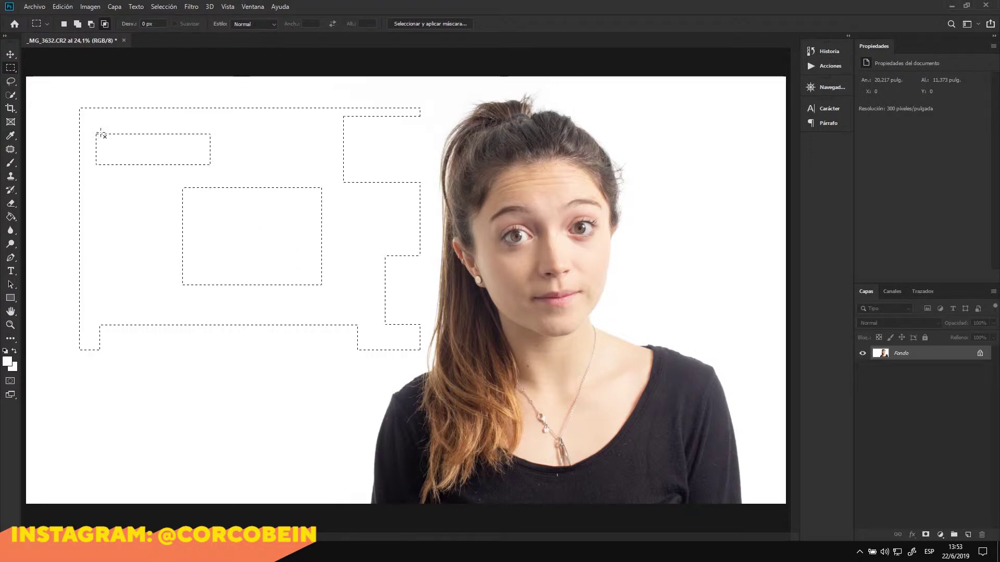
{"action": "mouse_move", "coordinate": [623, 441]}
{"action": "left_mouse_down"}
{"action": "mouse_move", "coordinate": [32, 77]}
{"action": "mouse_move", "coordinate": [569, 447]}
{"action": "mouse_move", "coordinate": [36, 83]}
{"action": "left_mouse_up"}
{"action": "left_click_drag", "start_coordinate": [231, 84], "coordinate": [305, 428]}
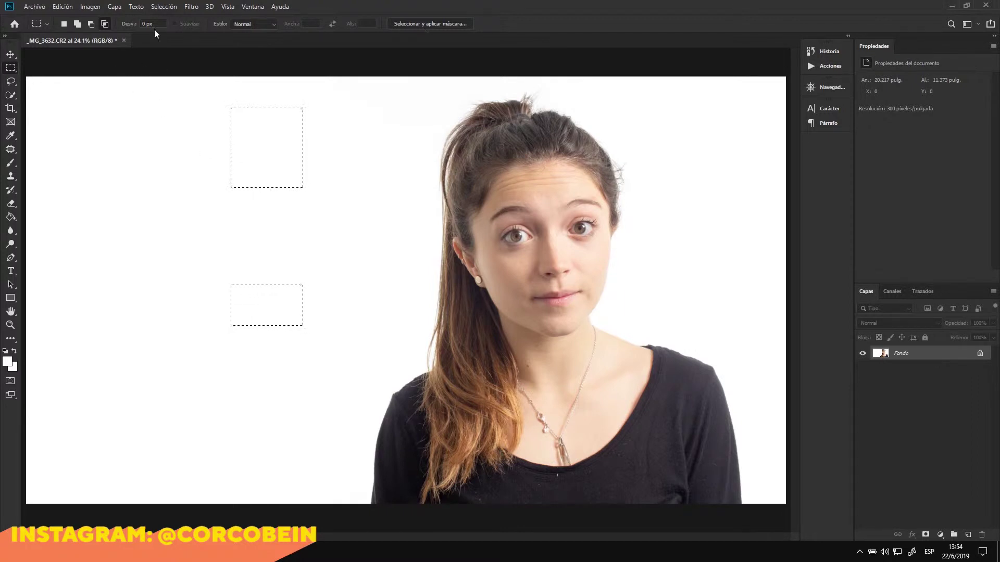
In Select and Mask, set Feather 62,5 px, Contrast 7% and a negative Shift Edge, then confirm
{"action": "left_click", "coordinate": [422, 26]}
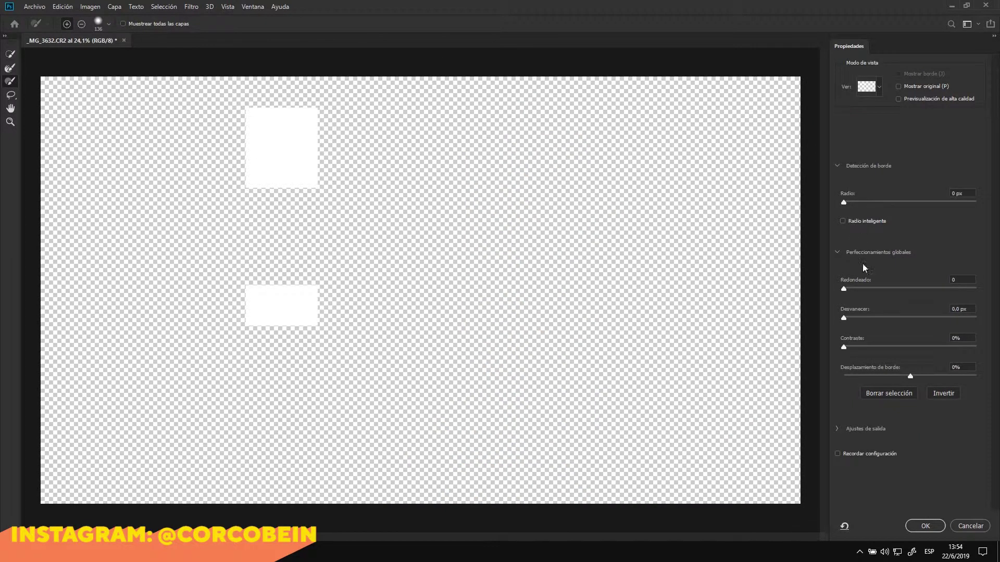
{"action": "left_click_drag", "start_coordinate": [846, 289], "coordinate": [932, 289]}
{"action": "left_click_drag", "start_coordinate": [845, 318], "coordinate": [908, 318]}
{"action": "left_click_drag", "start_coordinate": [853, 349], "coordinate": [946, 348]}
{"action": "left_click_drag", "start_coordinate": [866, 346], "coordinate": [854, 347]}
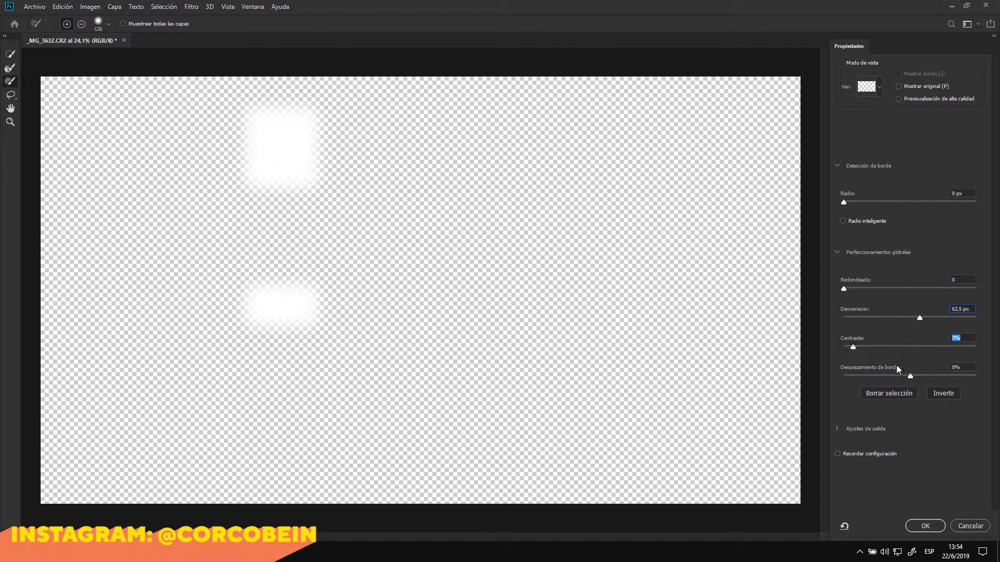
{"action": "left_click_drag", "start_coordinate": [911, 376], "coordinate": [879, 376]}
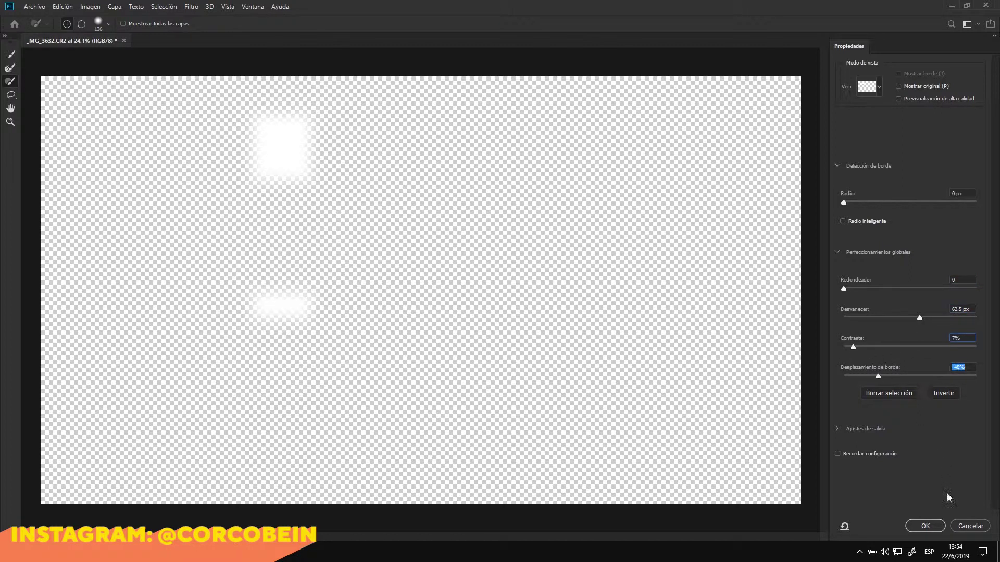
{"action": "left_click", "coordinate": [976, 528]}
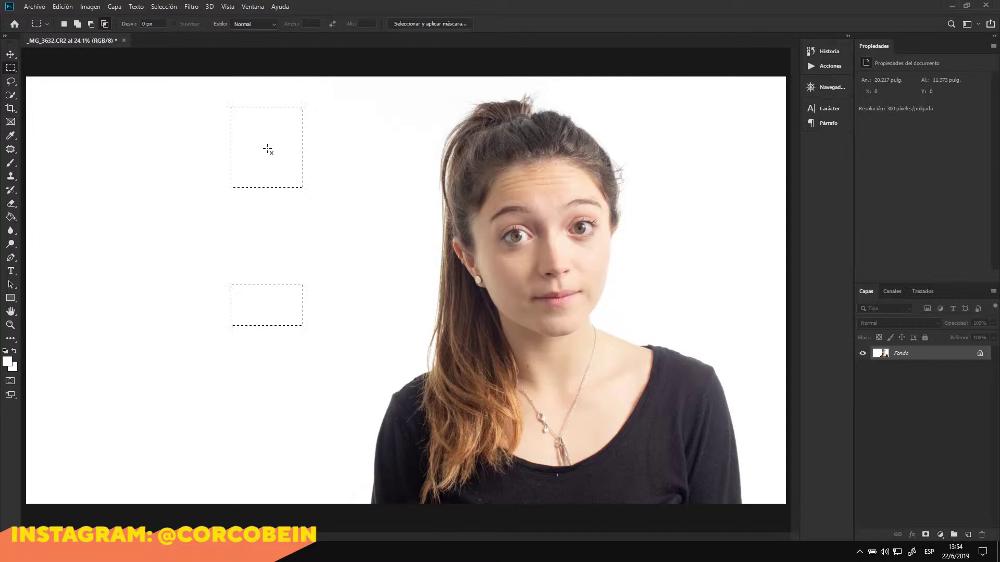
Clear both rectangular selections and look through the marquee tool's other selection shapes
{"action": "right_click", "coordinate": [285, 141]}
{"action": "left_click", "coordinate": [289, 145]}
{"action": "left_click", "coordinate": [64, 24]}
{"action": "right_click", "coordinate": [13, 70]}
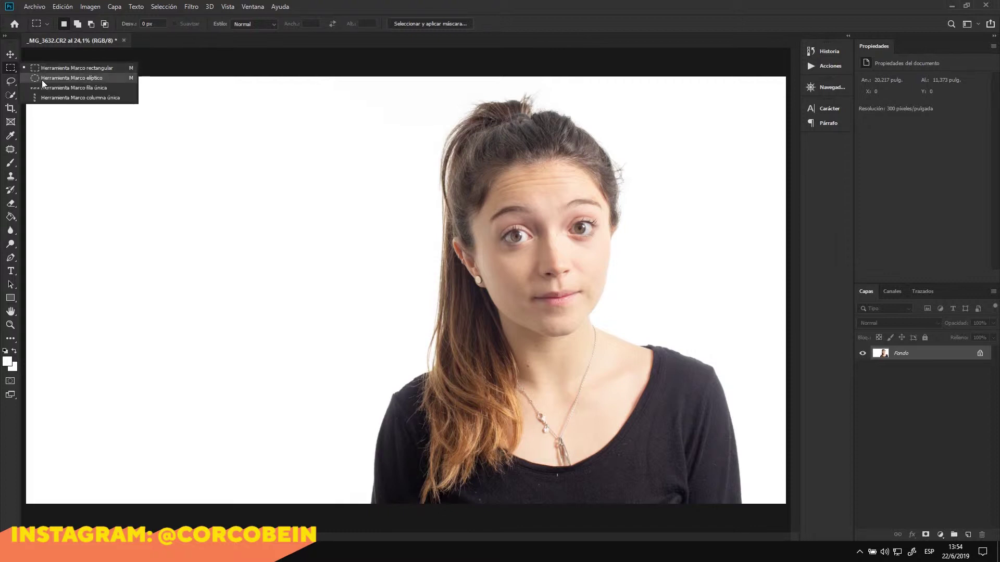
{"action": "key", "text": "Escape"}
Draw a large ellipse over the left background and half the face, then invert it
{"action": "key", "text": "shift+m"}
{"action": "left_click_drag", "start_coordinate": [78, 133], "coordinate": [497, 426]}
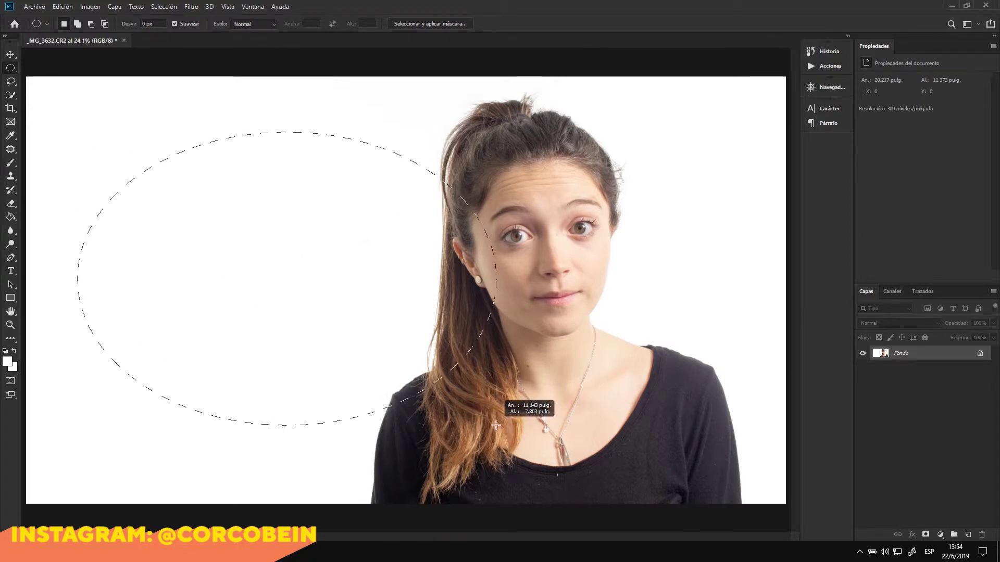
{"action": "mouse_move", "coordinate": [497, 426]}
{"action": "left_mouse_down"}
{"action": "mouse_move", "coordinate": [543, 441]}
{"action": "mouse_move", "coordinate": [393, 224]}
{"action": "mouse_move", "coordinate": [346, 194]}
{"action": "mouse_move", "coordinate": [439, 256]}
{"action": "mouse_move", "coordinate": [579, 295]}
{"action": "mouse_move", "coordinate": [687, 307]}
{"action": "mouse_move", "coordinate": [669, 276]}
{"action": "mouse_move", "coordinate": [567, 346]}
{"action": "mouse_move", "coordinate": [487, 331]}
{"action": "mouse_move", "coordinate": [398, 364]}
{"action": "mouse_move", "coordinate": [497, 294]}
{"action": "mouse_move", "coordinate": [634, 412]}
{"action": "left_mouse_up"}
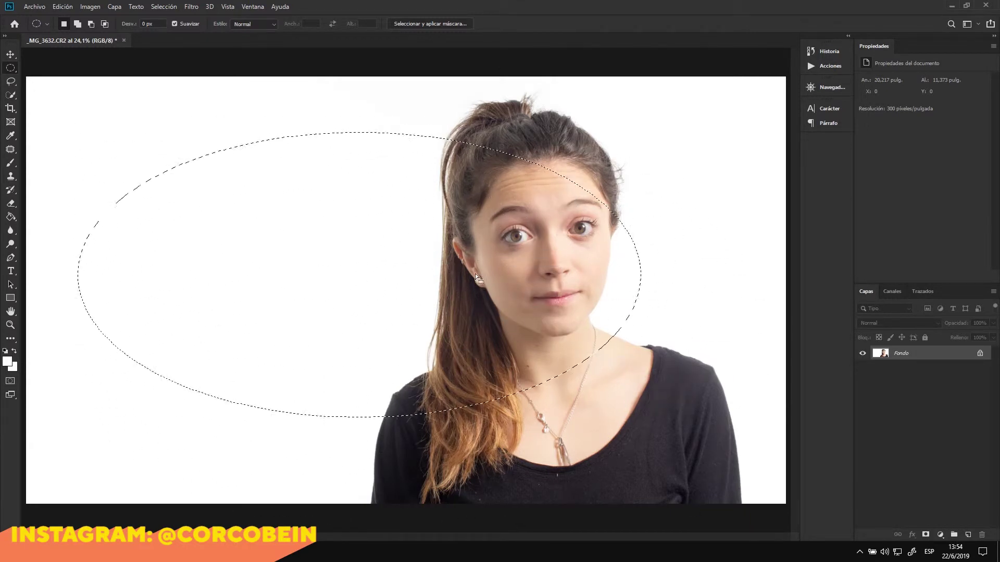
{"action": "right_click", "coordinate": [352, 233]}
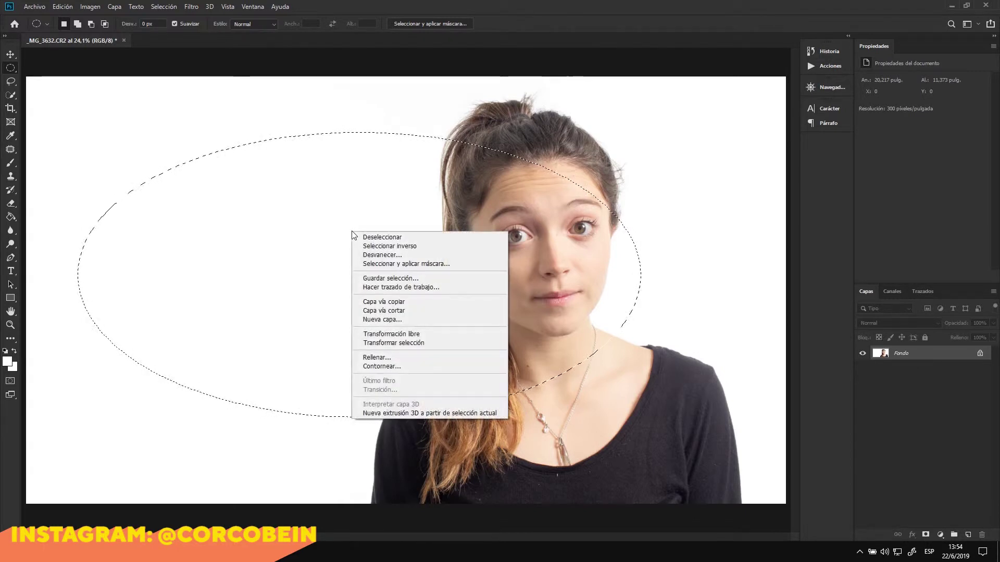
{"action": "left_click", "coordinate": [410, 246]}
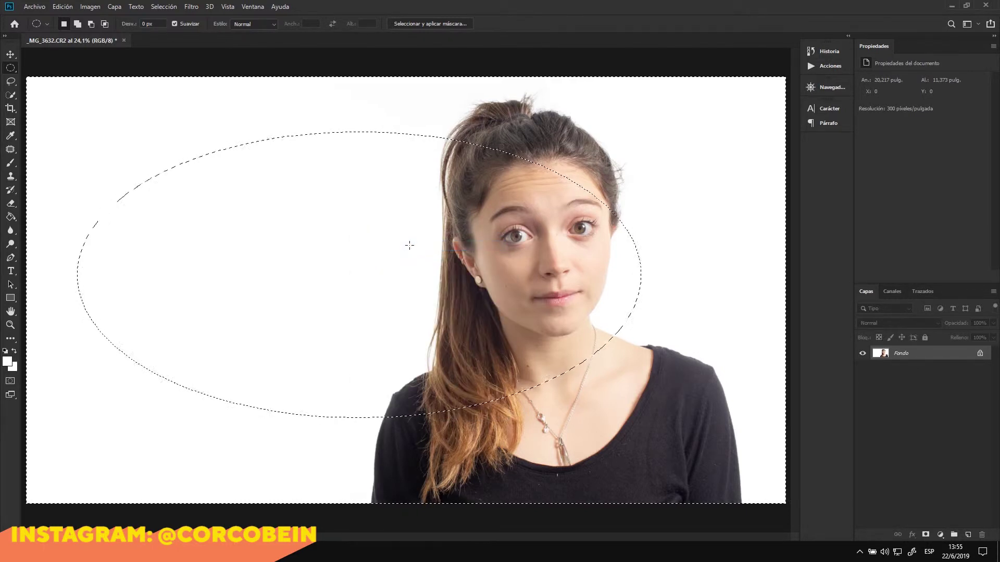
{"action": "right_click", "coordinate": [332, 189]}
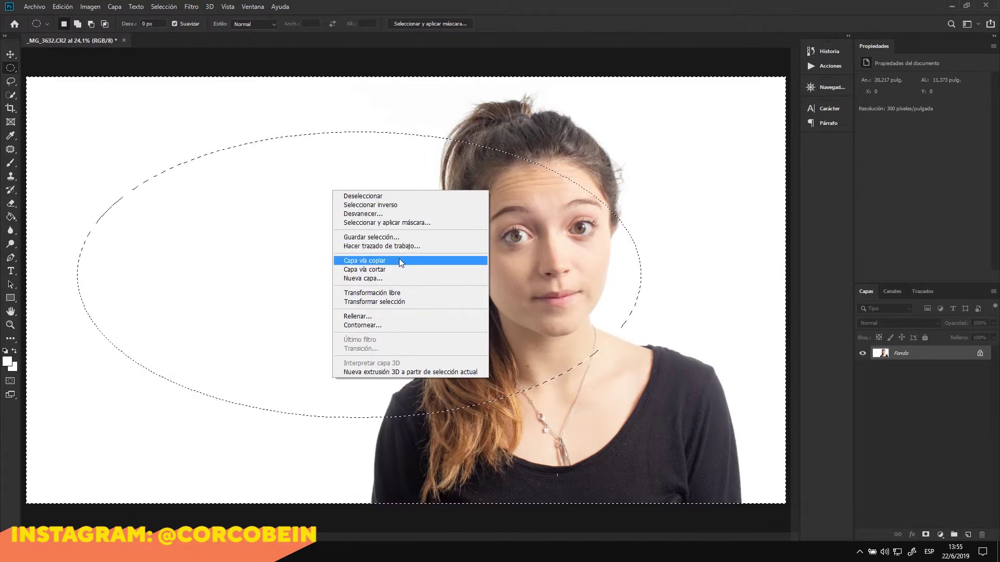
Free-transform the selected area, scaling it to about 72% and repositioning it
{"action": "left_click", "coordinate": [409, 302]}
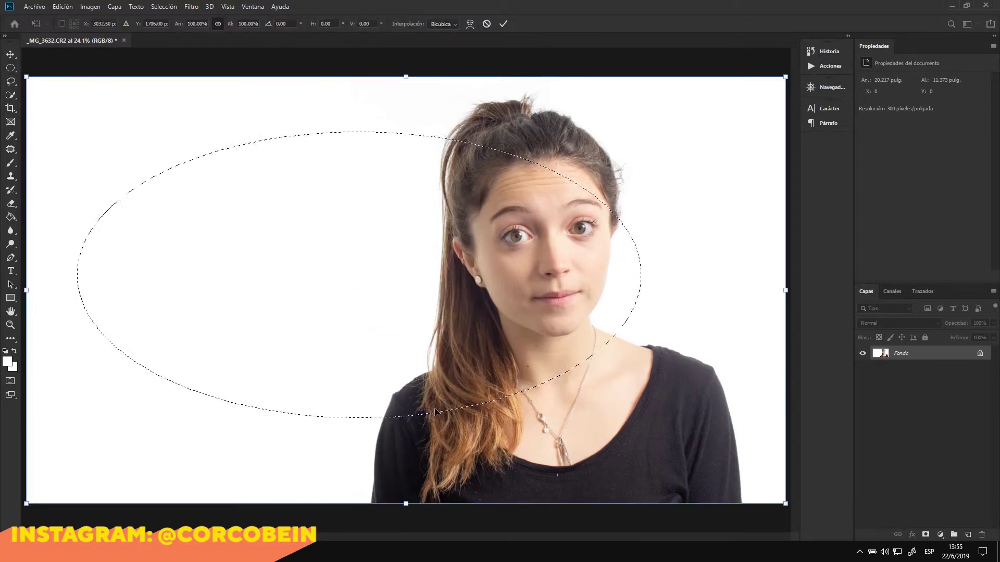
{"action": "left_click_drag", "start_coordinate": [416, 504], "coordinate": [377, 347]}
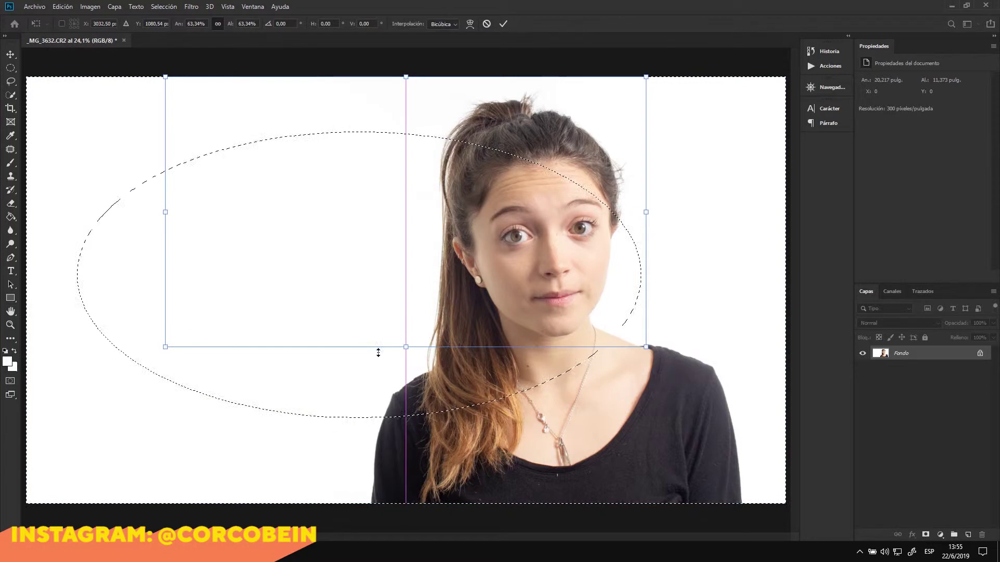
{"action": "left_click_drag", "start_coordinate": [415, 233], "coordinate": [438, 391]}
{"action": "left_click_drag", "start_coordinate": [670, 239], "coordinate": [710, 152]}
{"action": "left_click_drag", "start_coordinate": [527, 310], "coordinate": [437, 252]}
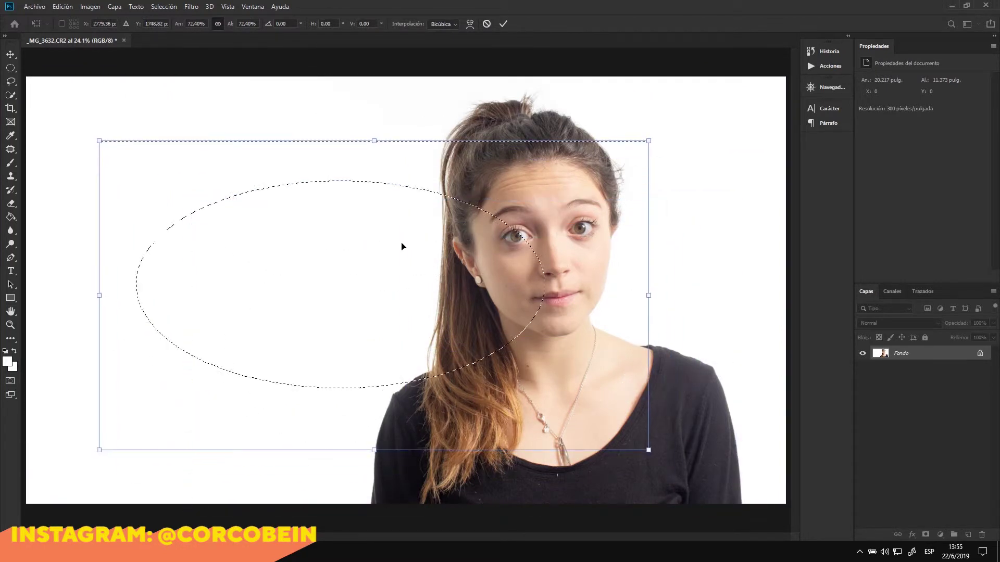
{"action": "left_click_drag", "start_coordinate": [339, 197], "coordinate": [488, 263]}
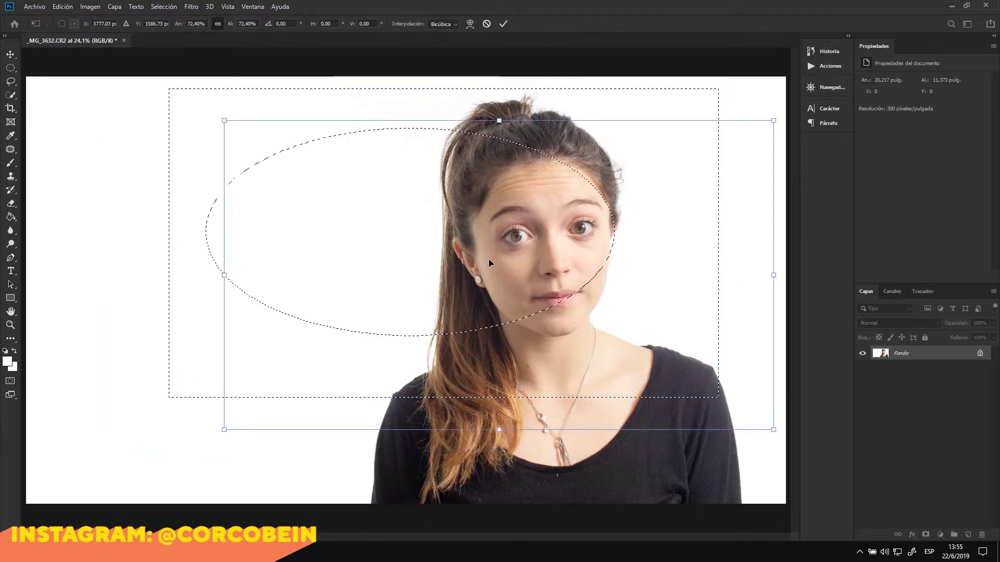
Commit the transform, deselect with Ctrl+D, and switch to the Lasso tool
{"action": "left_click", "coordinate": [11, 67]}
{"action": "key", "text": "ctrl+d"}
{"action": "left_click", "coordinate": [13, 85]}
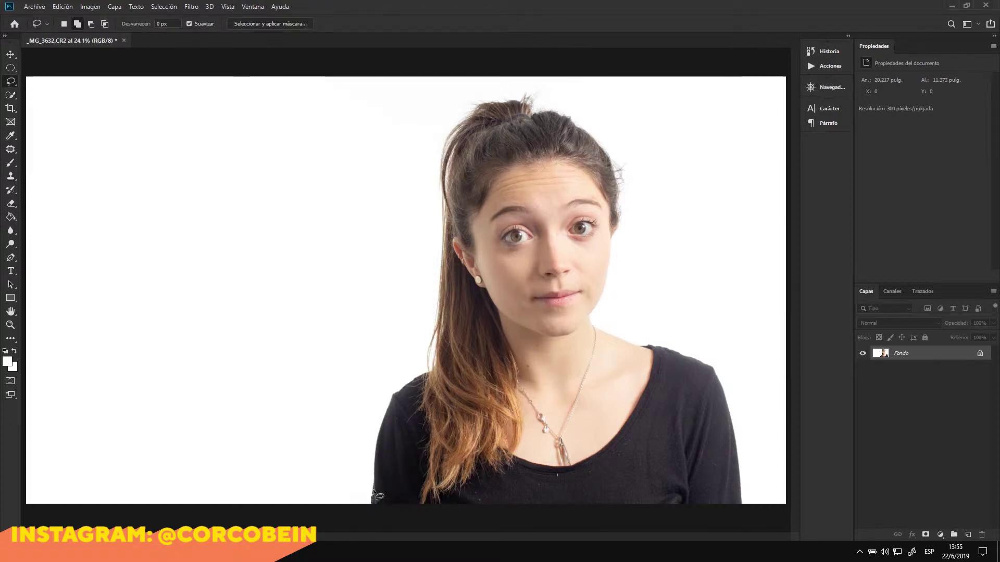
Lasso around the woman's shoulders, hair and neck, then open and cancel Select and Mask
{"action": "left_click_drag", "start_coordinate": [376, 441], "coordinate": [386, 405]}
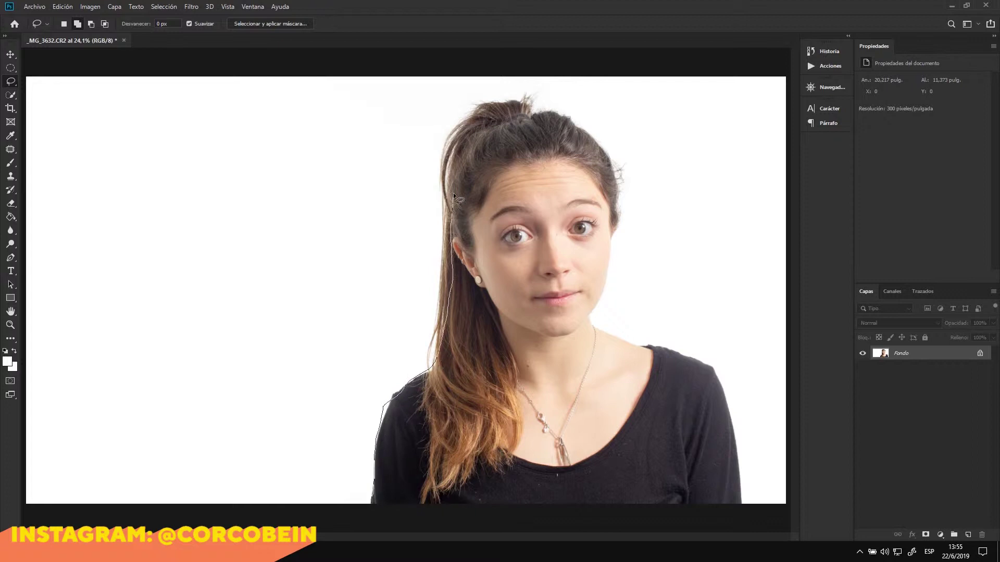
{"action": "left_click_drag", "start_coordinate": [455, 134], "coordinate": [472, 106]}
{"action": "left_click_drag", "start_coordinate": [555, 108], "coordinate": [622, 185]}
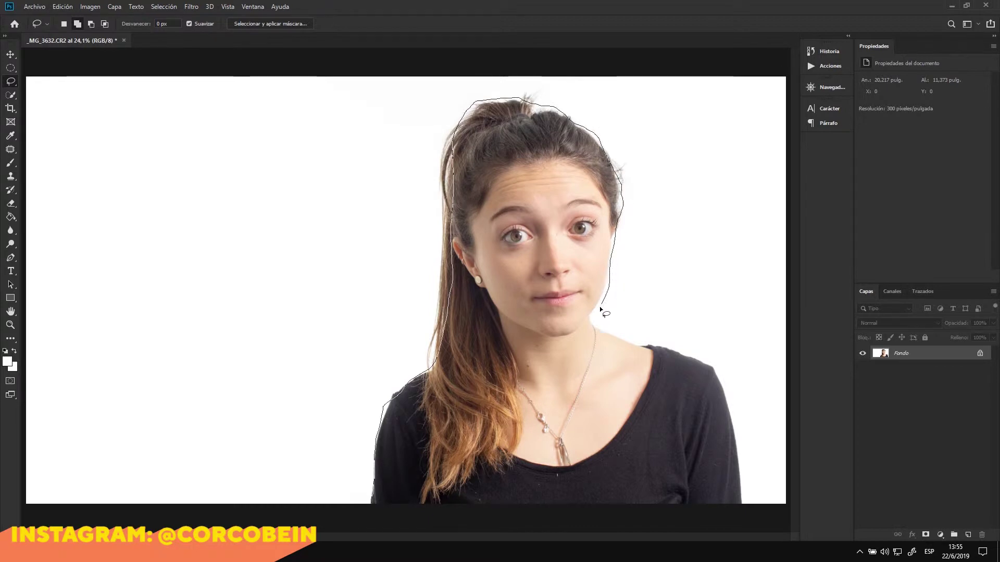
{"action": "left_click_drag", "start_coordinate": [627, 339], "coordinate": [665, 351]}
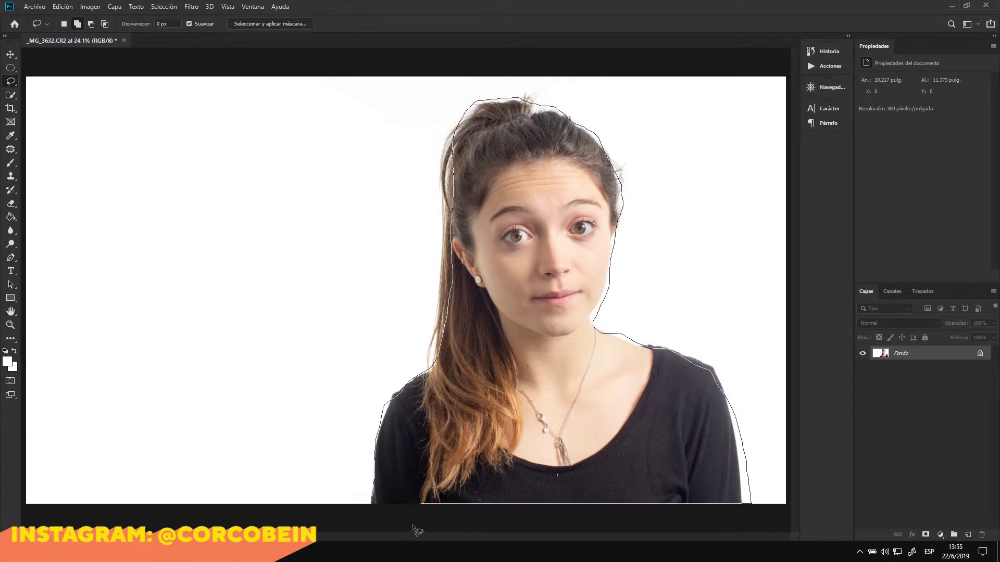
{"action": "left_click_drag", "start_coordinate": [747, 474], "coordinate": [370, 520]}
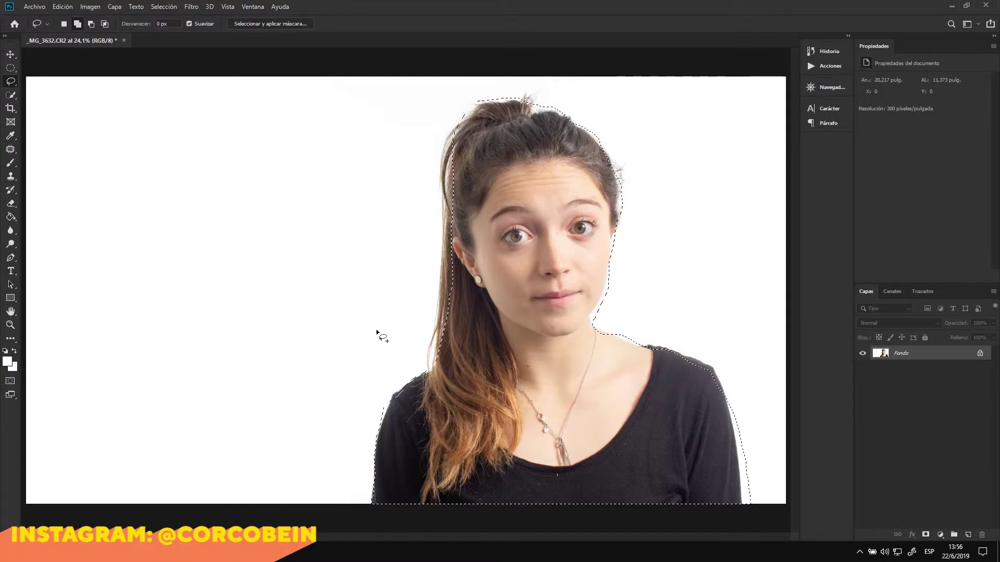
{"action": "left_click", "coordinate": [272, 23]}
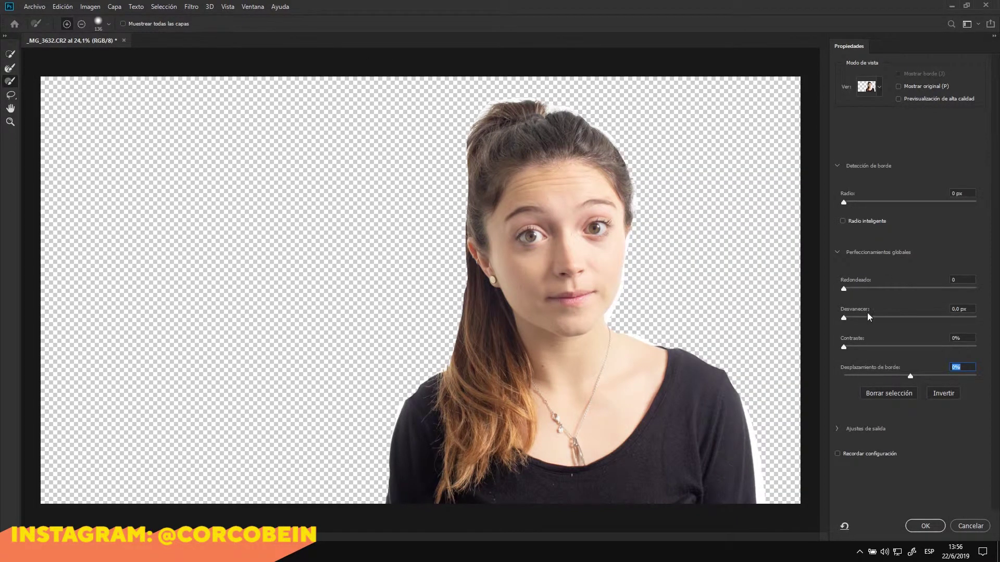
{"action": "left_click", "coordinate": [981, 527]}
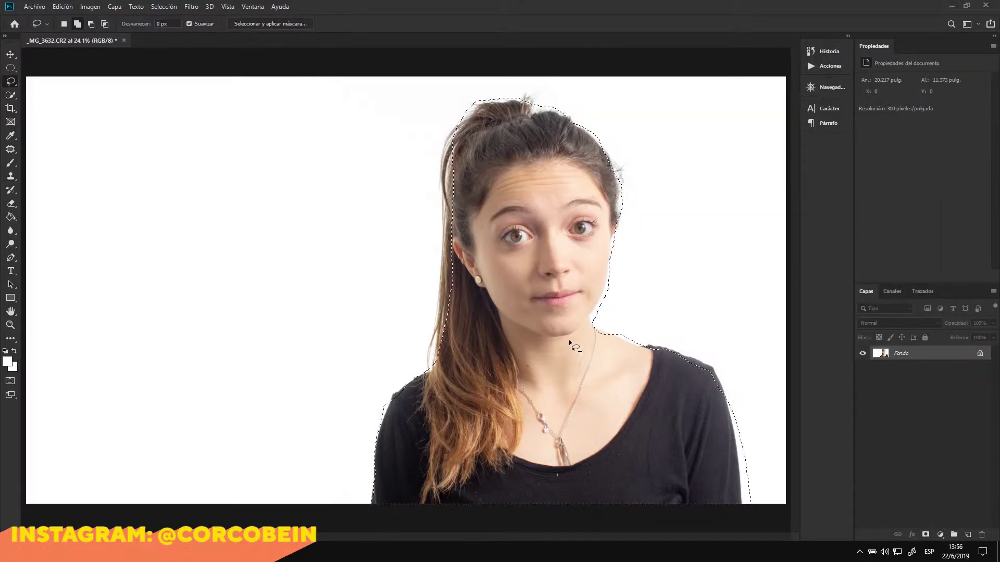
Add a small lasso loop left of the hair, then deselect everything
{"action": "left_click", "coordinate": [78, 24]}
{"action": "left_click_drag", "start_coordinate": [450, 229], "coordinate": [440, 202]}
{"action": "right_click", "coordinate": [531, 248]}
{"action": "left_click", "coordinate": [544, 254]}
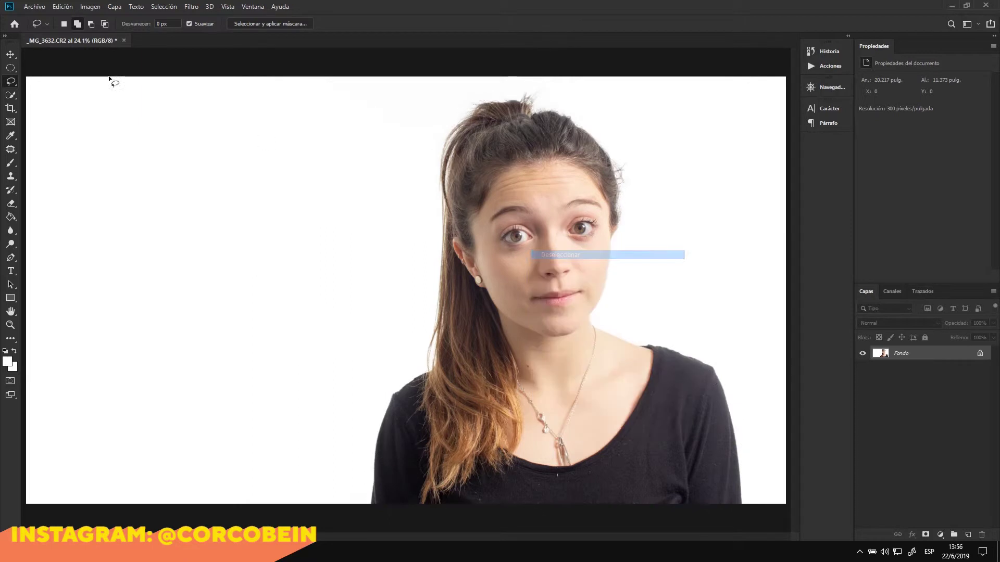
Outline the woman with the Polygonal Lasso, clicking corner points around her and closing the shape
{"action": "right_click", "coordinate": [15, 83]}
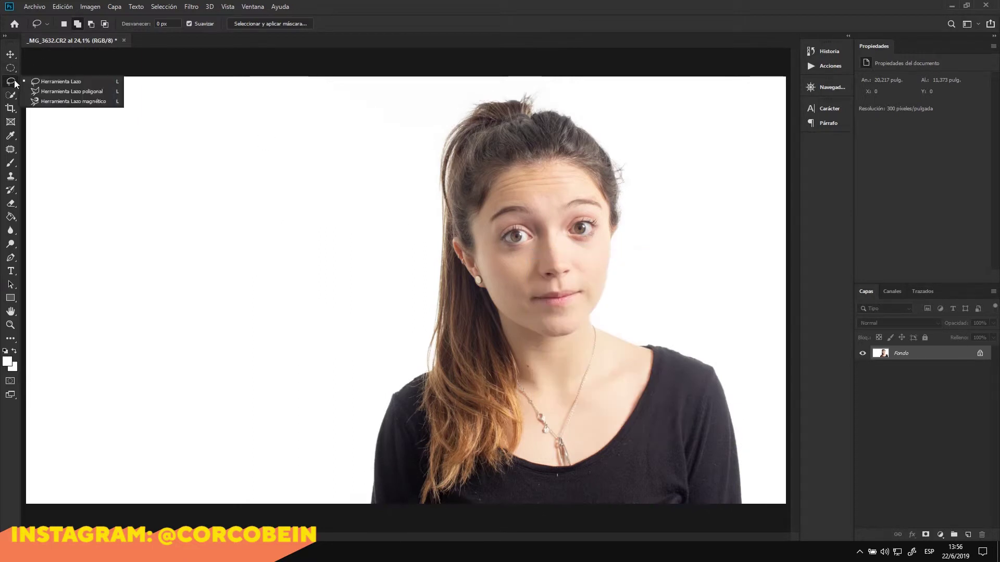
{"action": "left_click", "coordinate": [49, 92]}
{"action": "left_click", "coordinate": [373, 503]}
{"action": "left_click", "coordinate": [381, 422]}
{"action": "left_click", "coordinate": [231, 261]}
{"action": "left_click", "coordinate": [410, 184]}
{"action": "left_click", "coordinate": [162, 162]}
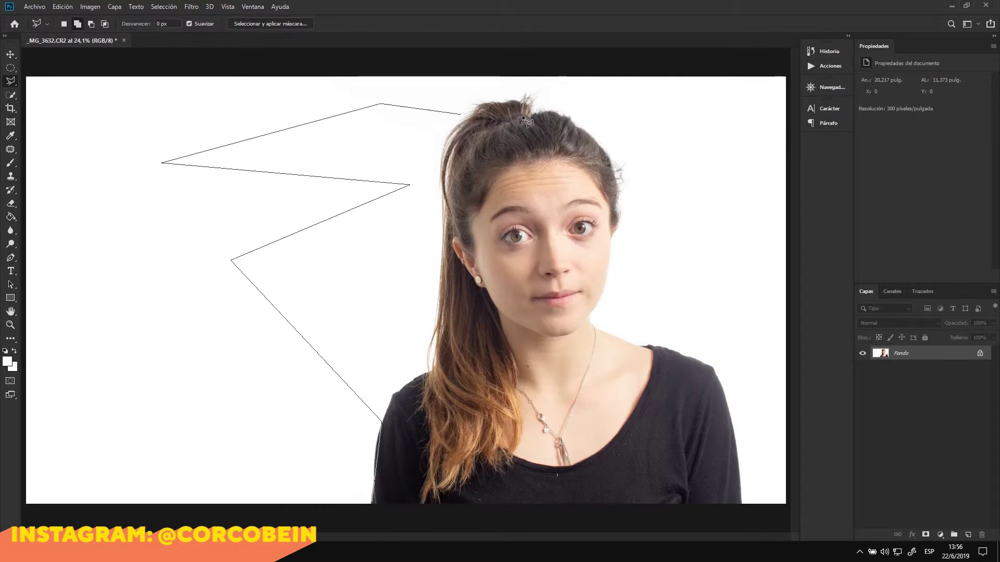
{"action": "left_click", "coordinate": [703, 115]}
{"action": "left_click", "coordinate": [718, 276]}
{"action": "left_click", "coordinate": [640, 328]}
{"action": "left_click", "coordinate": [735, 441]}
{"action": "left_click", "coordinate": [637, 496]}
{"action": "left_click", "coordinate": [465, 426]}
{"action": "left_click", "coordinate": [433, 467]}
{"action": "left_click", "coordinate": [396, 500]}
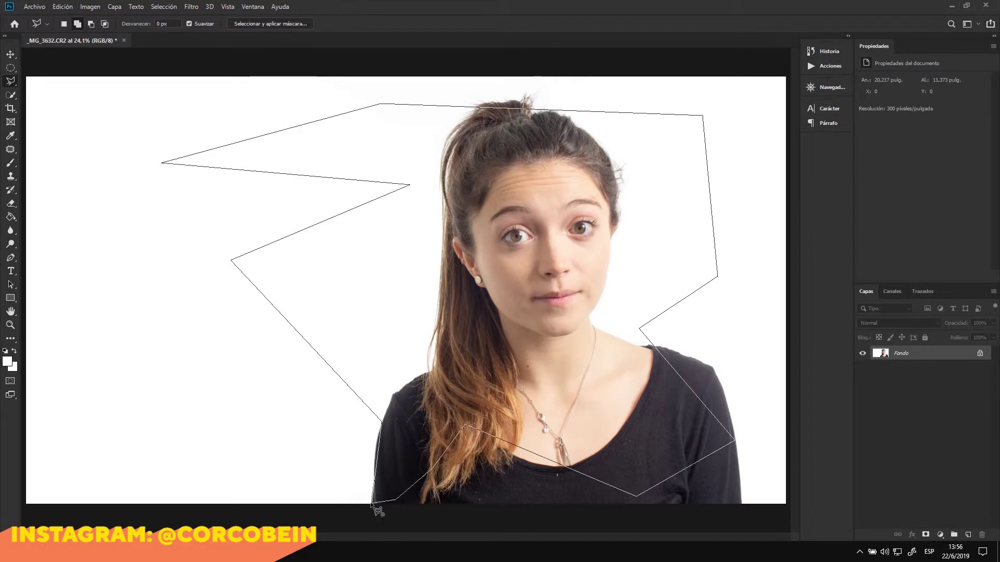
{"action": "left_click", "coordinate": [373, 504]}
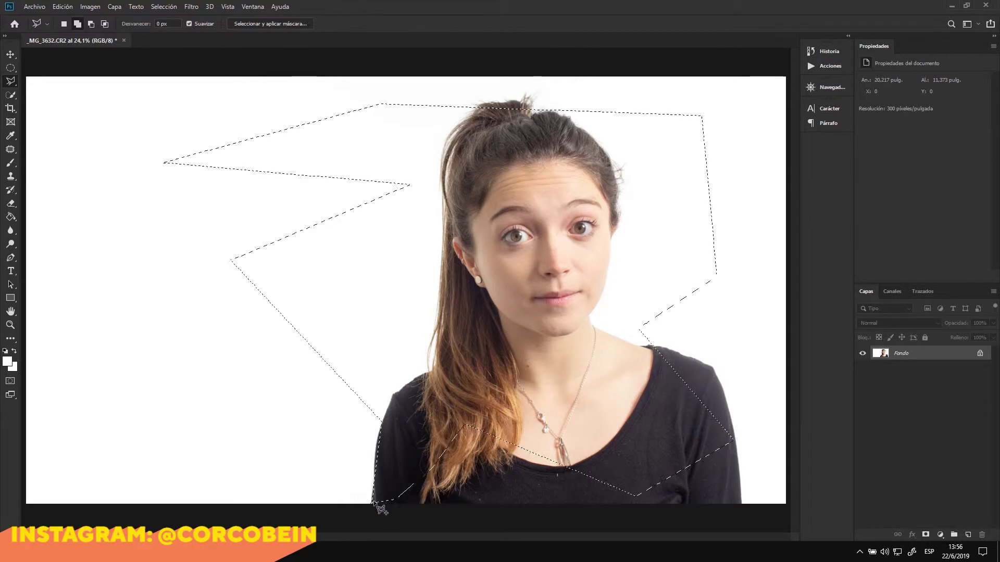
Deselect the polygonal selection and show the other lasso variants
{"action": "right_click", "coordinate": [426, 234]}
{"action": "left_click", "coordinate": [448, 238]}
{"action": "right_click", "coordinate": [10, 82]}
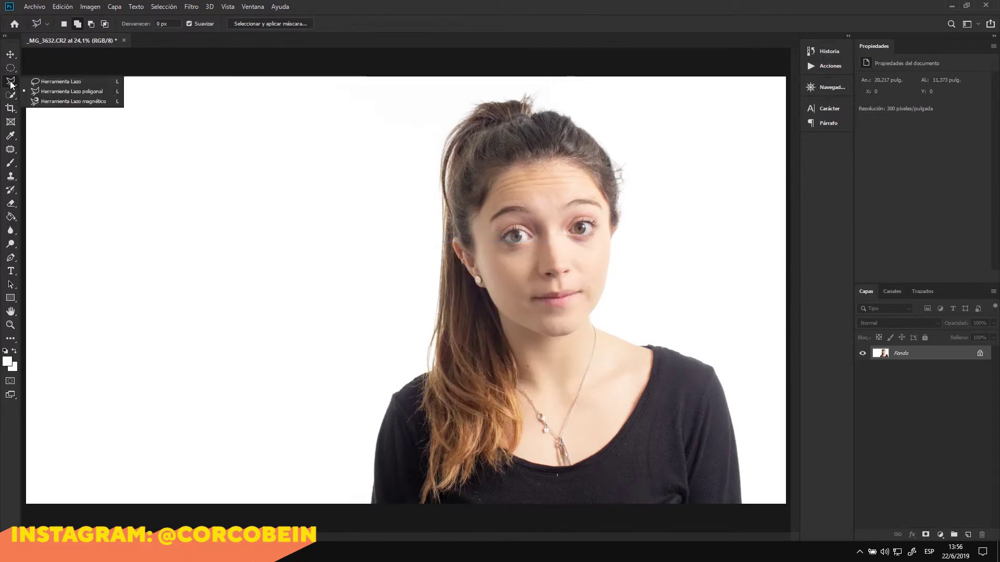
Trace the woman with the Magnetic Lasso, close the outline, then deselect and reselect Magnetic Lasso
{"action": "left_click", "coordinate": [68, 102]}
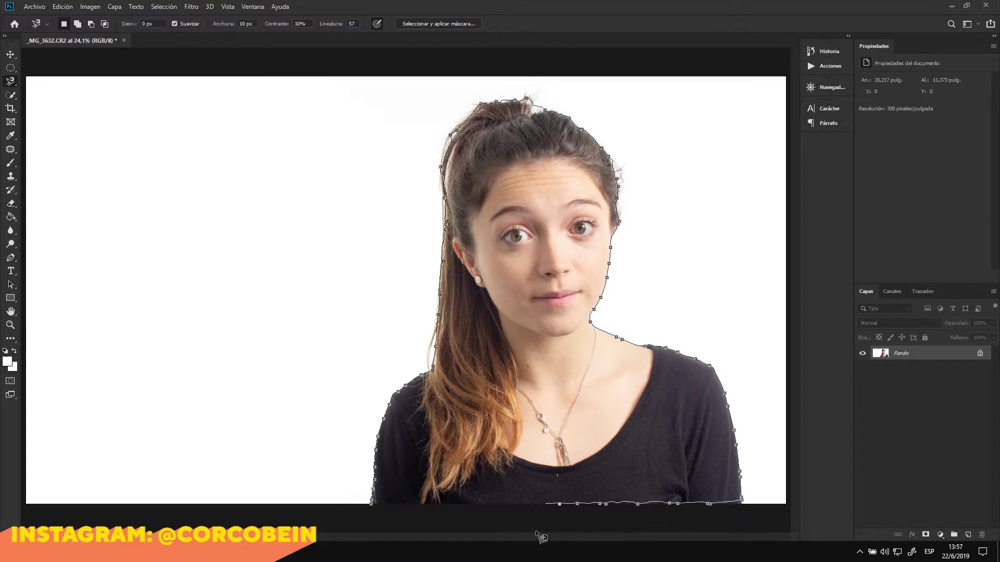
{"action": "left_click", "coordinate": [371, 512]}
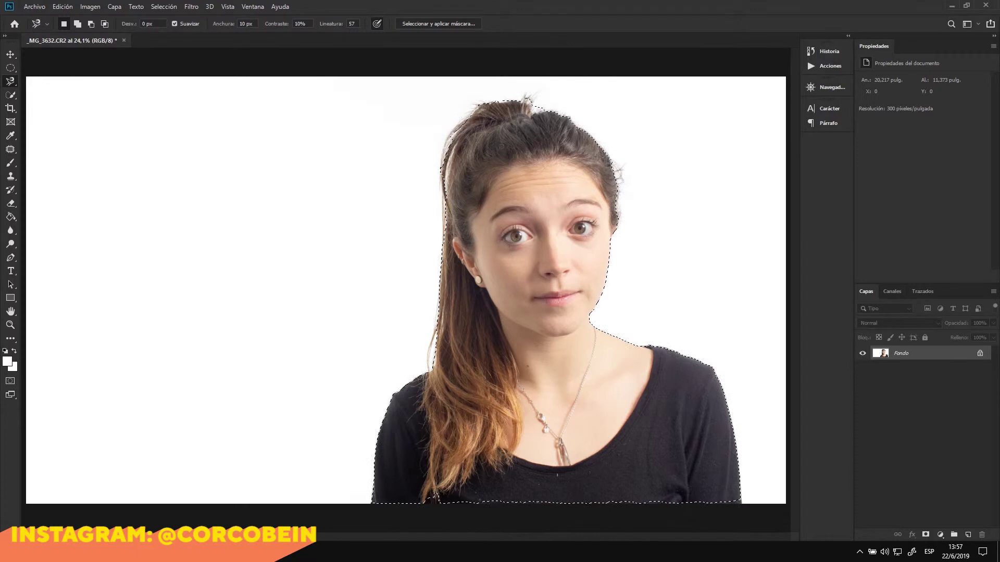
{"action": "left_click", "coordinate": [11, 68]}
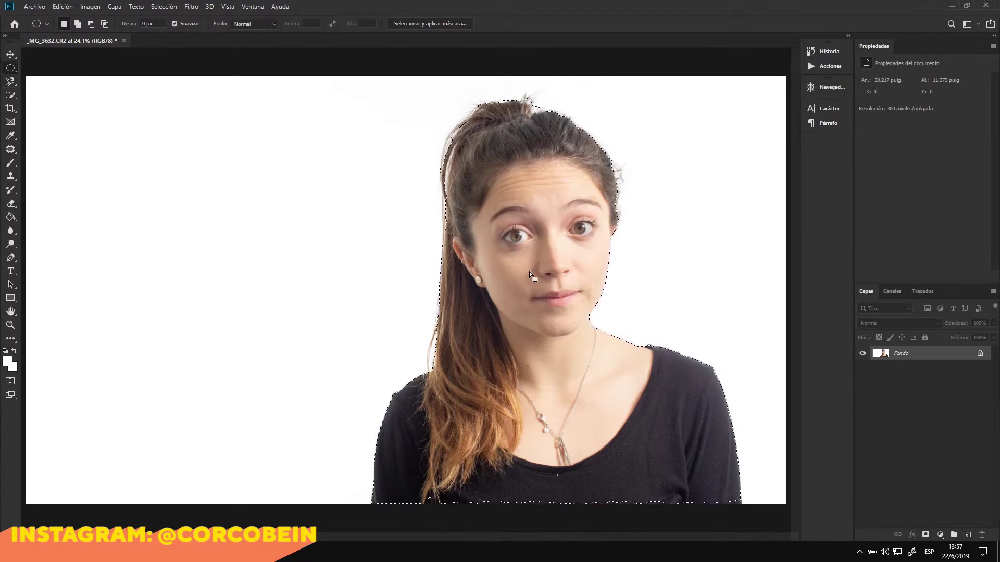
{"action": "right_click", "coordinate": [526, 230]}
{"action": "left_click", "coordinate": [542, 236]}
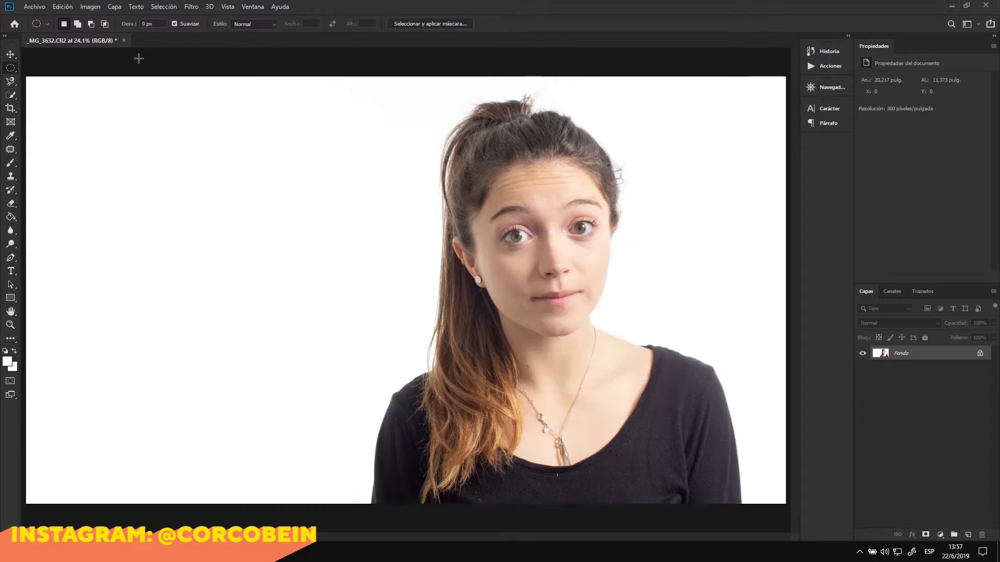
{"action": "left_click", "coordinate": [12, 86]}
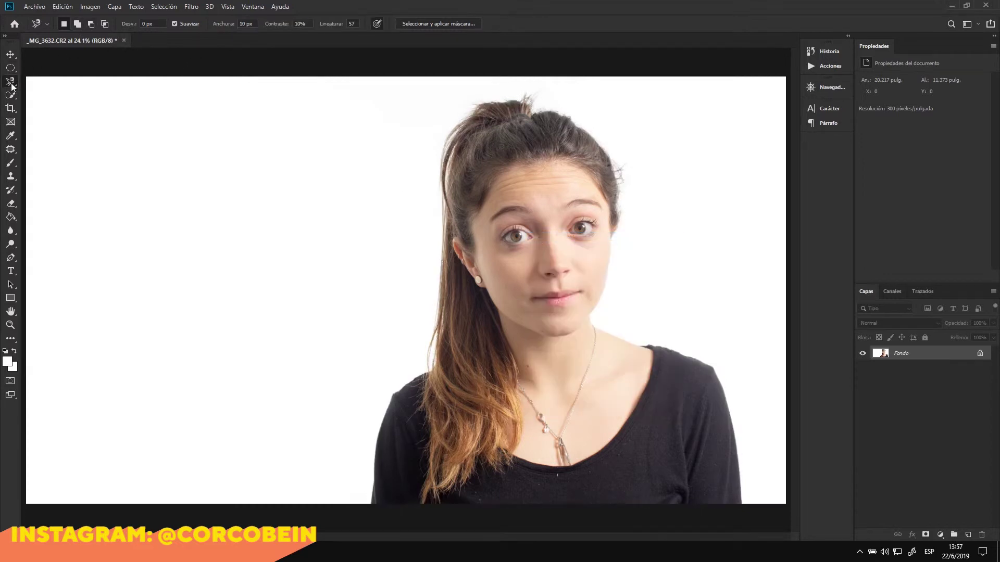
Brush Quick Selection over the woman's hair, neck, shoulders and torso, then deselect with Ctrl+D
{"action": "left_click", "coordinate": [12, 94]}
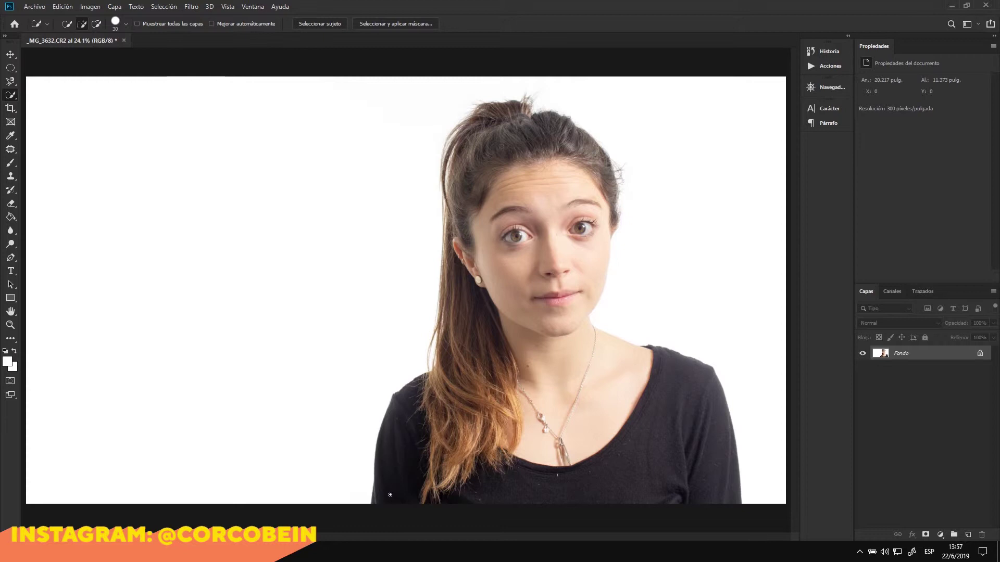
{"action": "mouse_move", "coordinate": [386, 497]}
{"action": "left_mouse_down"}
{"action": "mouse_move", "coordinate": [564, 370]}
{"action": "mouse_move", "coordinate": [523, 278]}
{"action": "left_mouse_up"}
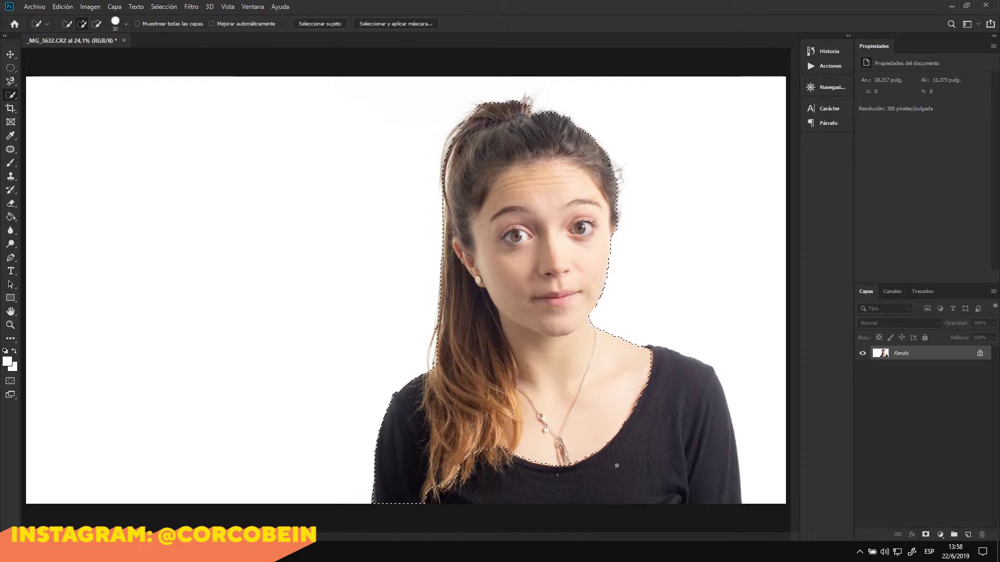
{"action": "left_click_drag", "start_coordinate": [528, 215], "coordinate": [665, 498]}
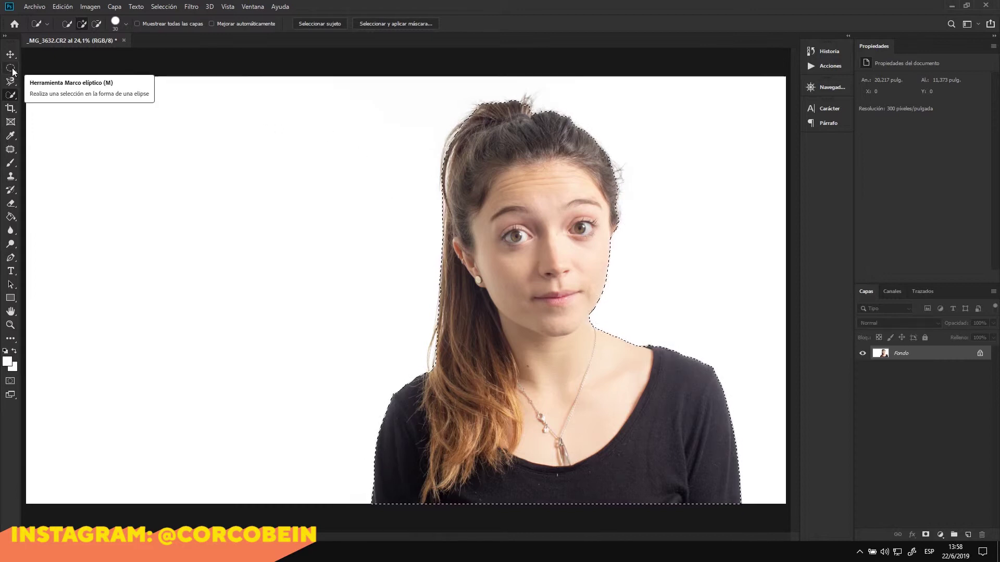
{"action": "key", "text": "ctrl+d"}
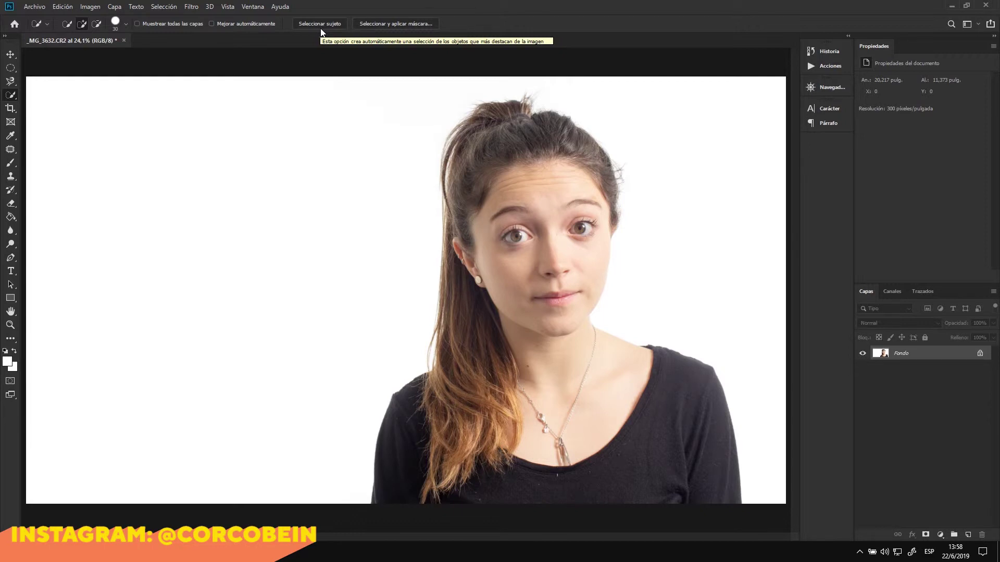
Select the woman with Seleccionar sujeto and preview her in Select and Mask on black at 100% opacity, then cancel
{"action": "left_click", "coordinate": [320, 26]}
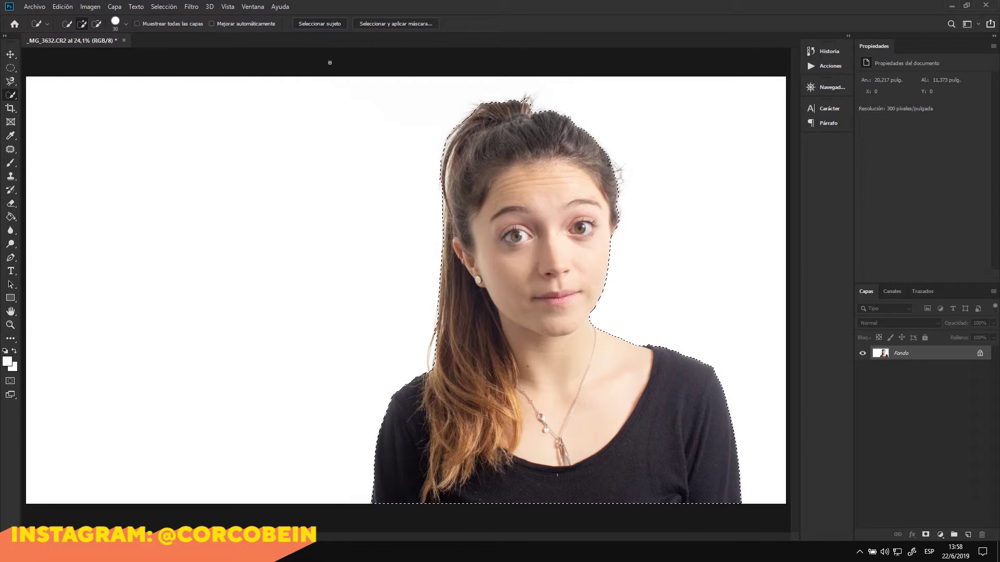
{"action": "left_click", "coordinate": [420, 23]}
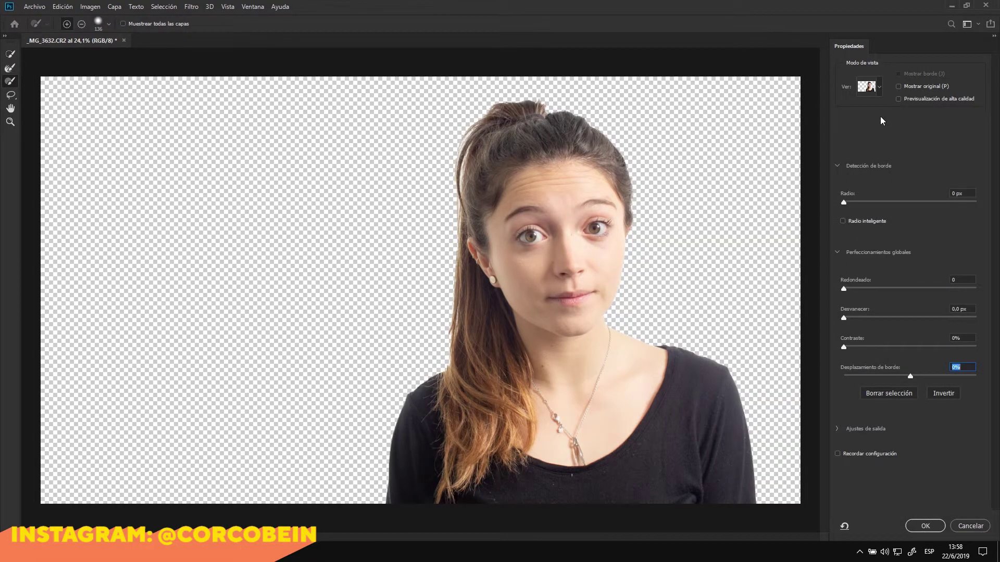
{"action": "left_click", "coordinate": [879, 87]}
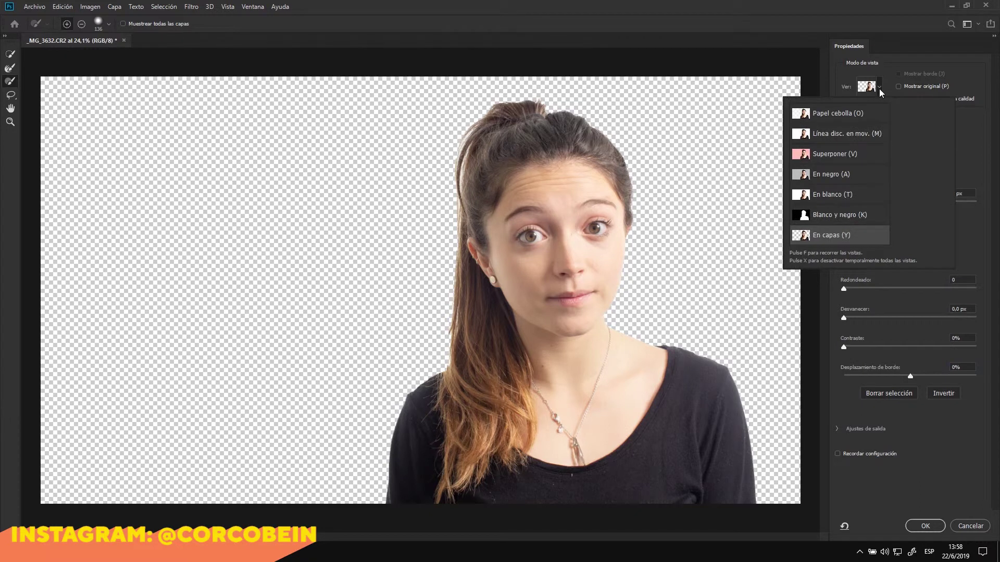
{"action": "left_click", "coordinate": [840, 174]}
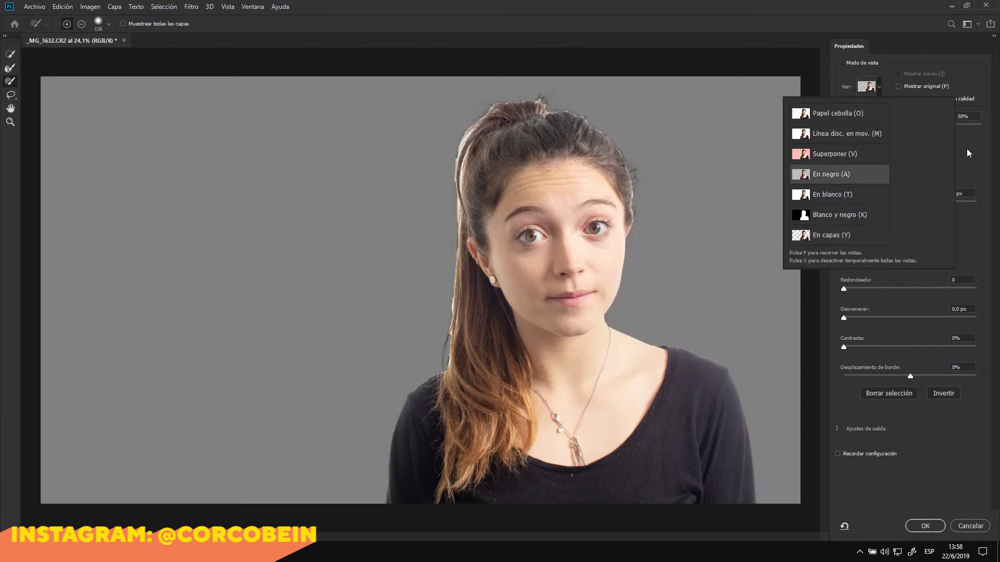
{"action": "left_click_drag", "start_coordinate": [915, 126], "coordinate": [984, 136]}
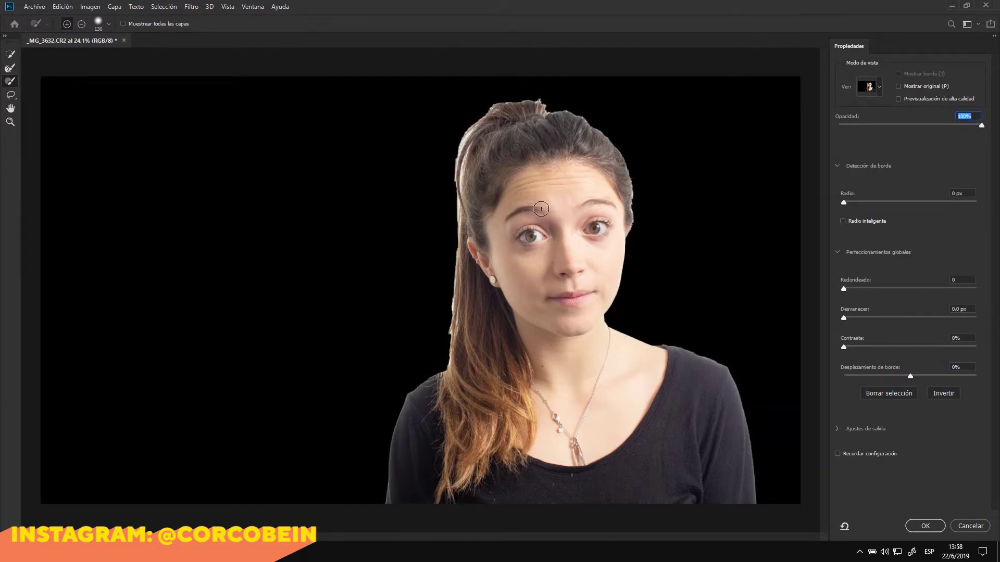
{"action": "left_click", "coordinate": [978, 529]}
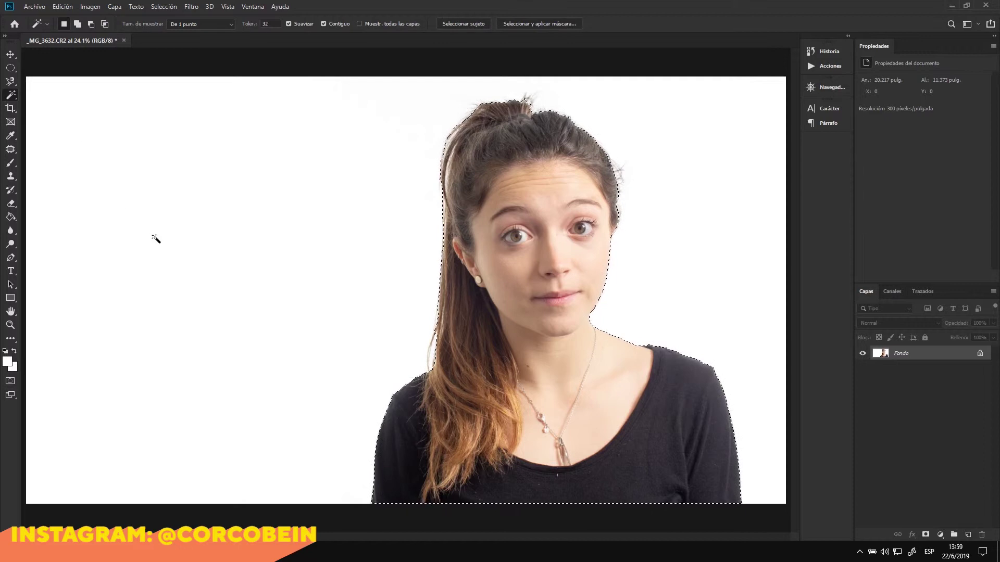
Deselect the subject, then select a small area of her left iris with the Magic Wand
{"action": "right_click", "coordinate": [504, 214]}
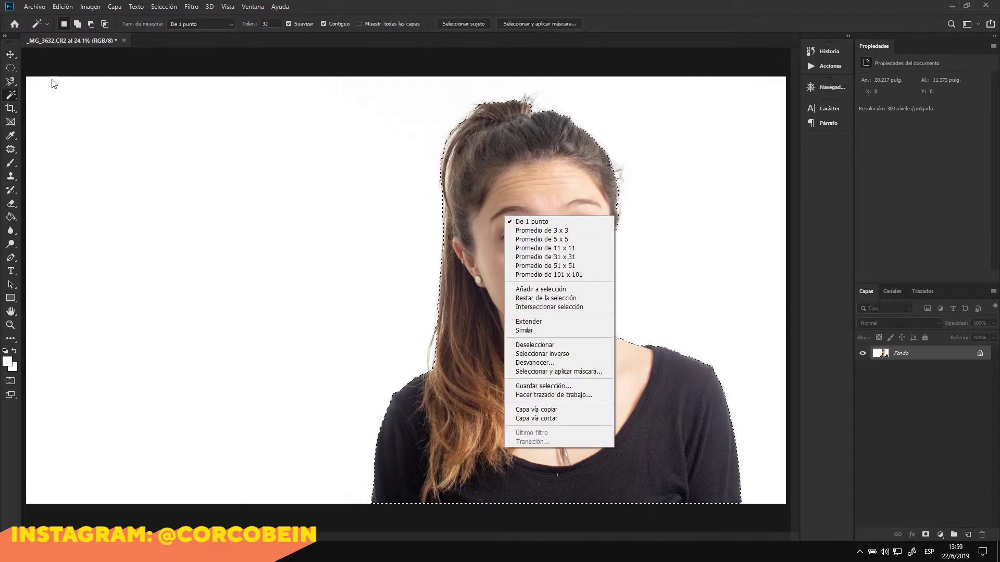
{"action": "left_click", "coordinate": [15, 98]}
{"action": "left_click", "coordinate": [10, 68]}
{"action": "right_click", "coordinate": [422, 213]}
{"action": "left_click", "coordinate": [423, 222]}
{"action": "left_click", "coordinate": [15, 96]}
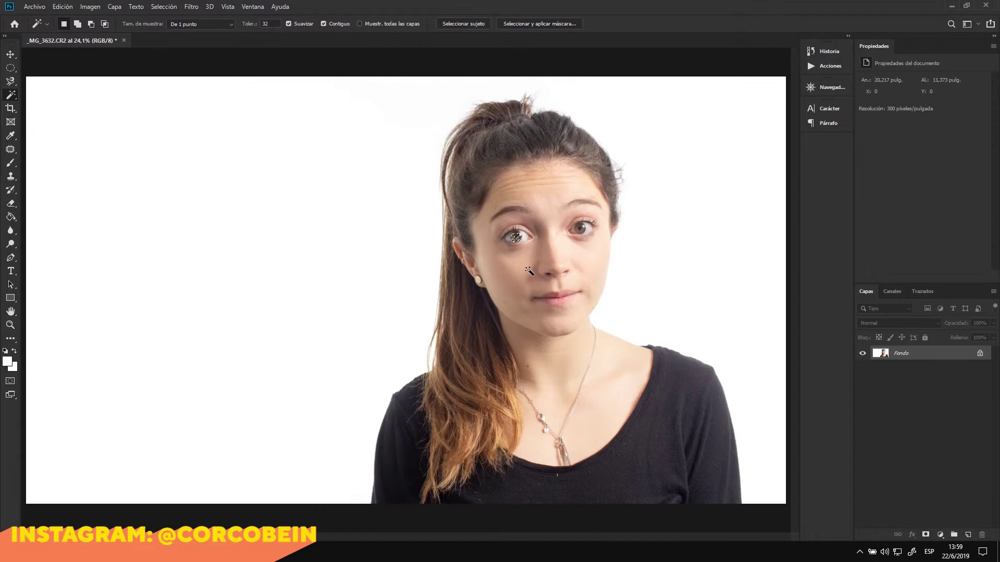
{"action": "left_click", "coordinate": [516, 238]}
Zoom in on the face and try Magic Wand clicks on the skin at a low tolerance
{"action": "key", "text": "ctrl+plus"}
{"action": "key", "text": "ctrl+plus"}
{"action": "key", "text": "ctrl+plus"}
{"action": "left_click_drag", "start_coordinate": [521, 242], "coordinate": [243, 266]}
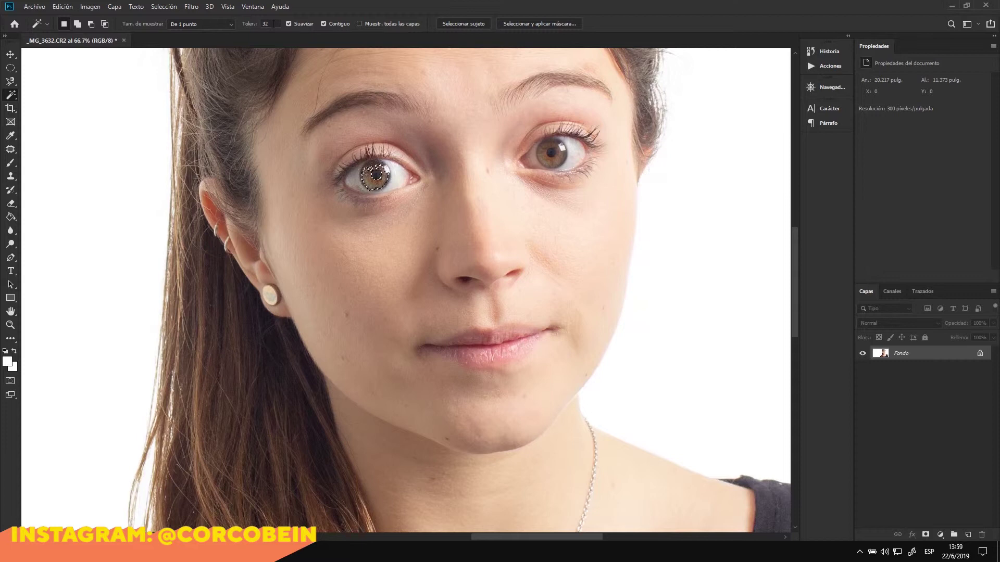
{"action": "type", "text": "1"}
{"action": "left_click", "coordinate": [358, 247]}
{"action": "left_click", "coordinate": [406, 241]}
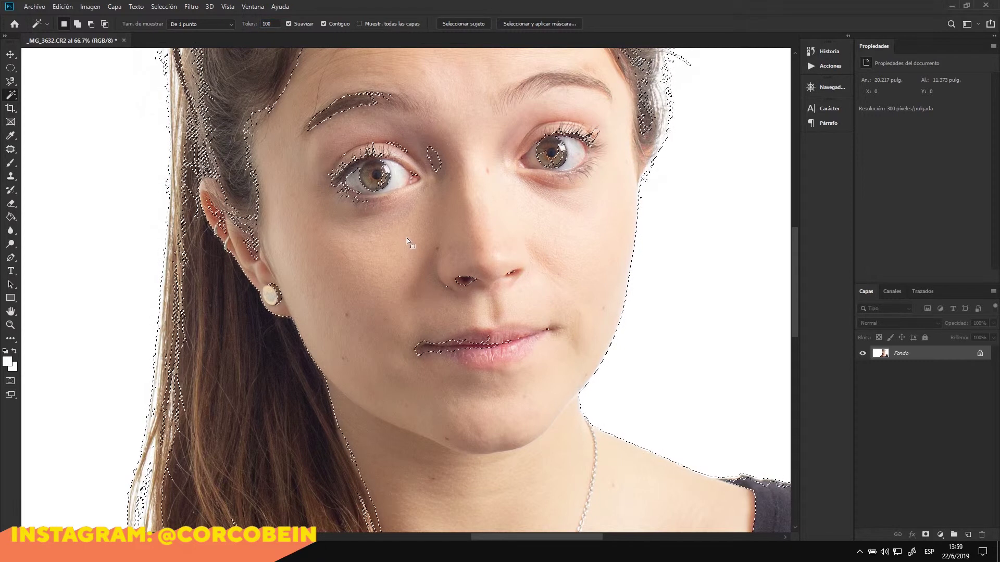
Set the Magic Wand tolerance to 50 and clear the current face selection
{"action": "double_click", "coordinate": [266, 23]}
{"action": "type", "text": "50"}
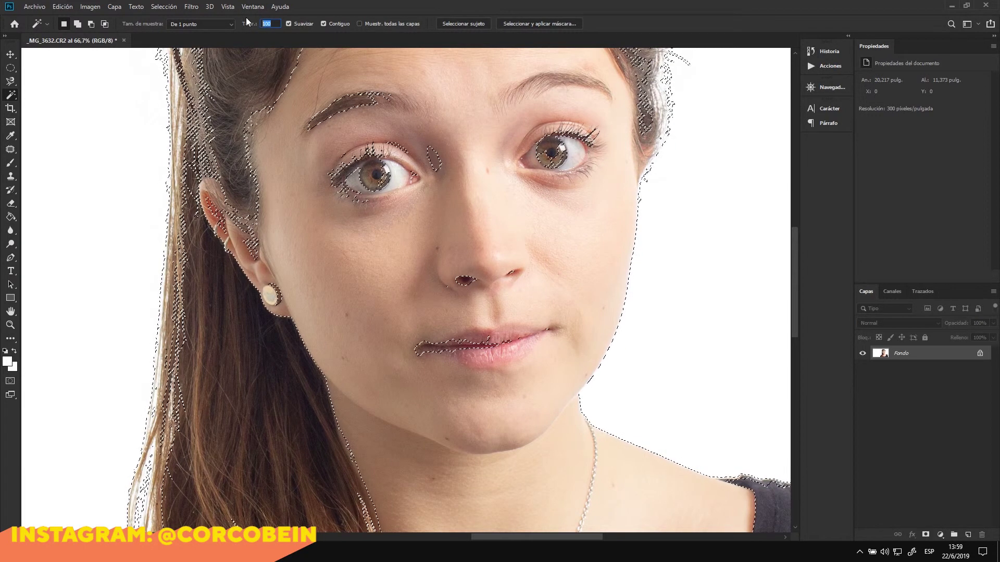
{"action": "right_click", "coordinate": [237, 142]}
{"action": "left_click", "coordinate": [266, 271]}
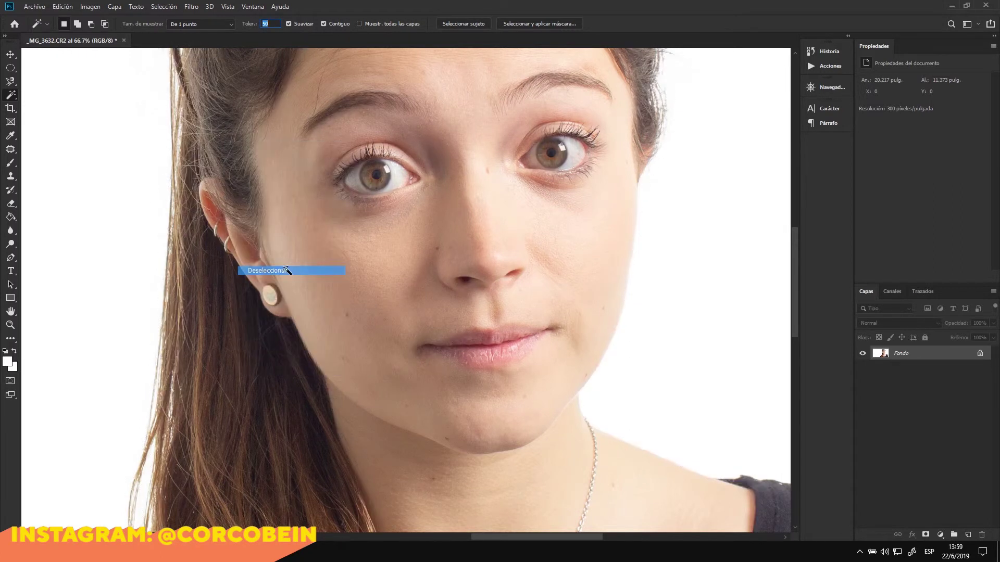
Build a selection of her cheeks, nose, mouth, forehead, hair and black shirt
{"action": "left_click", "coordinate": [386, 262]}
{"action": "left_click", "coordinate": [551, 254]}
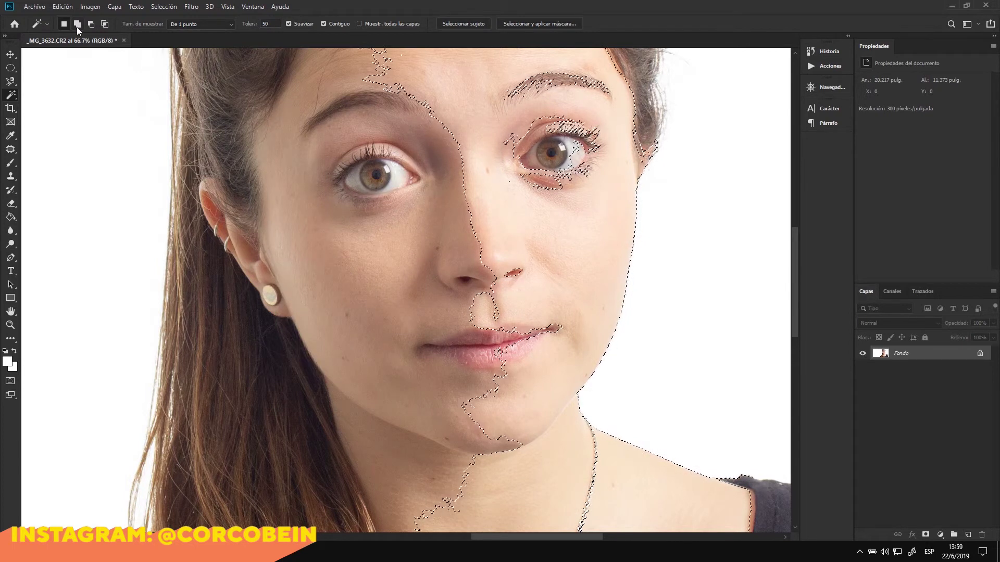
{"action": "left_click", "coordinate": [375, 296], "text": "shift"}
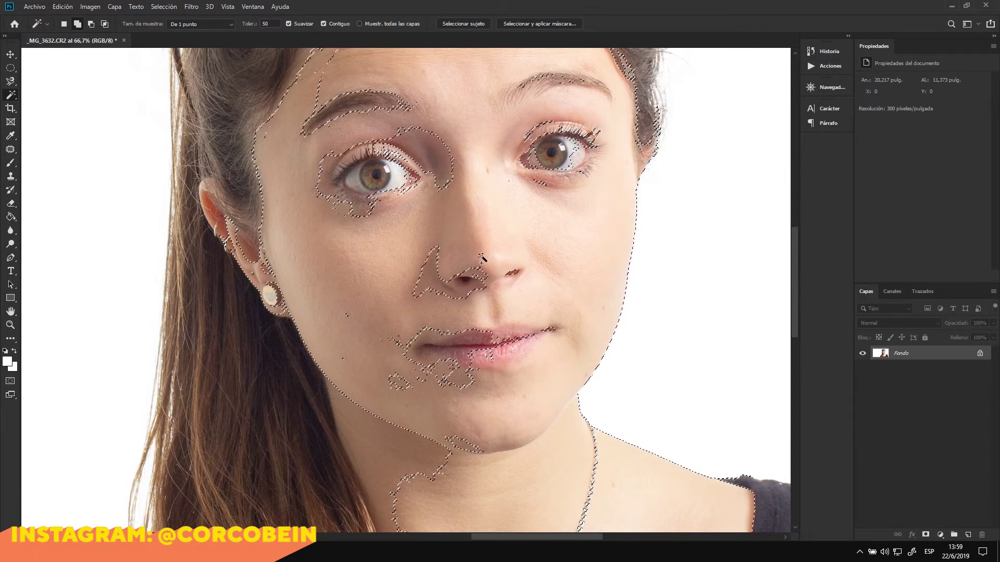
{"action": "scroll", "coordinate": [485, 235], "scroll_direction": "up", "scroll_amount": 1}
{"action": "scroll", "coordinate": [486, 235], "scroll_direction": "up", "scroll_amount": 1}
{"action": "left_click", "coordinate": [485, 236], "text": "shift"}
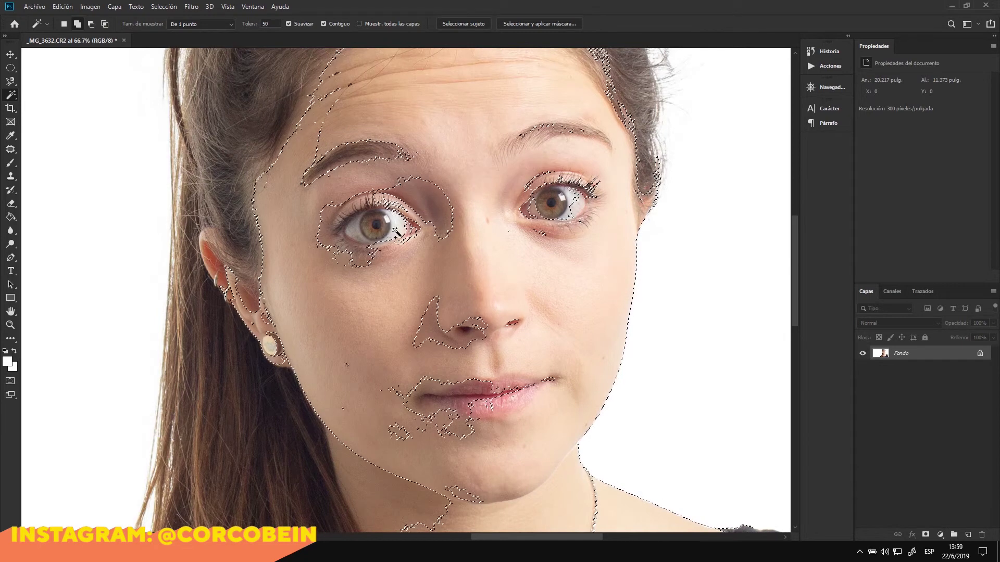
{"action": "left_click", "coordinate": [410, 128], "text": "shift"}
{"action": "scroll", "coordinate": [415, 139], "scroll_direction": "up", "scroll_amount": 2}
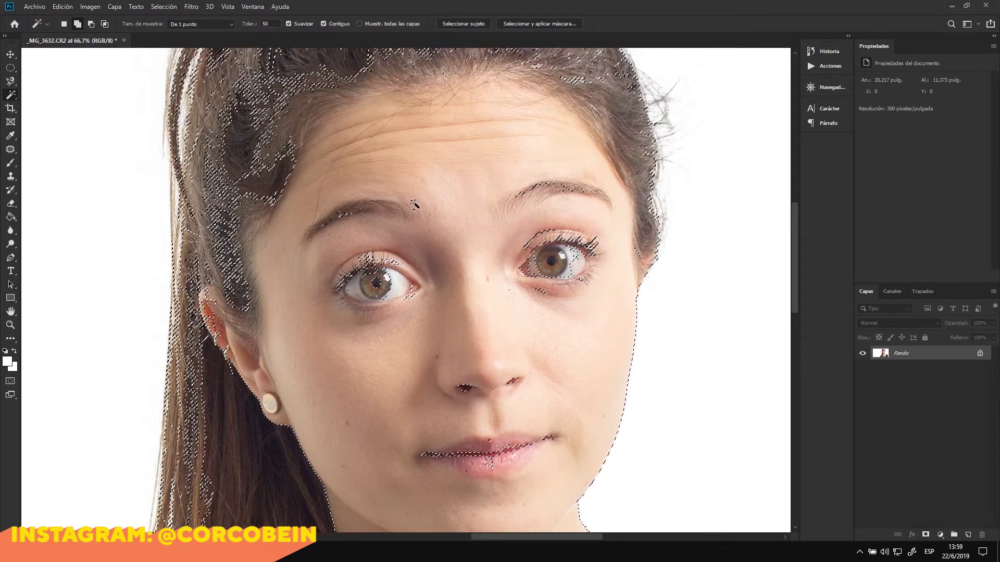
{"action": "scroll", "coordinate": [415, 205], "scroll_direction": "up", "scroll_amount": 2}
{"action": "key", "text": "ctrl+minus"}
{"action": "key", "text": "ctrl+minus"}
{"action": "key", "text": "ctrl+minus"}
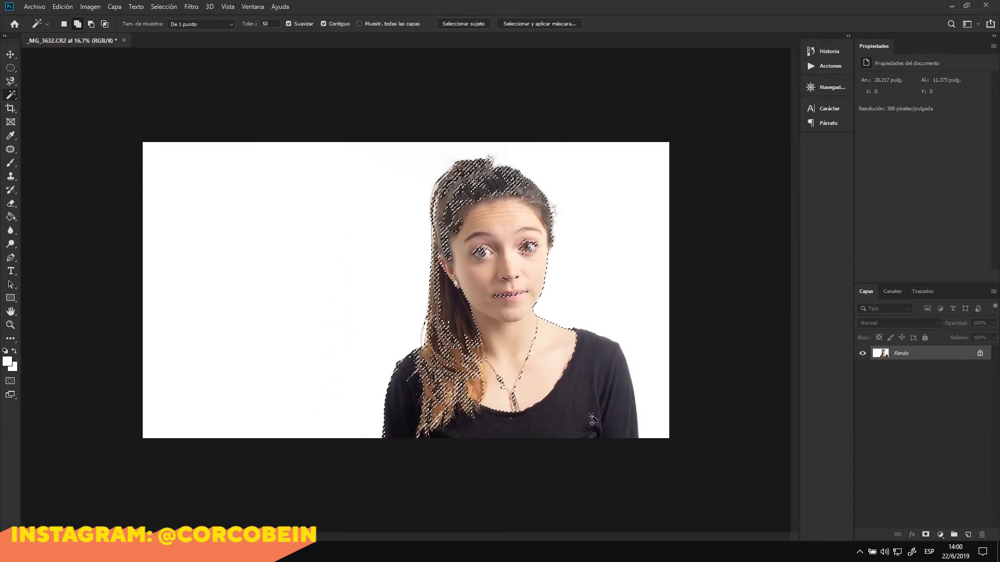
{"action": "left_click", "coordinate": [413, 418]}
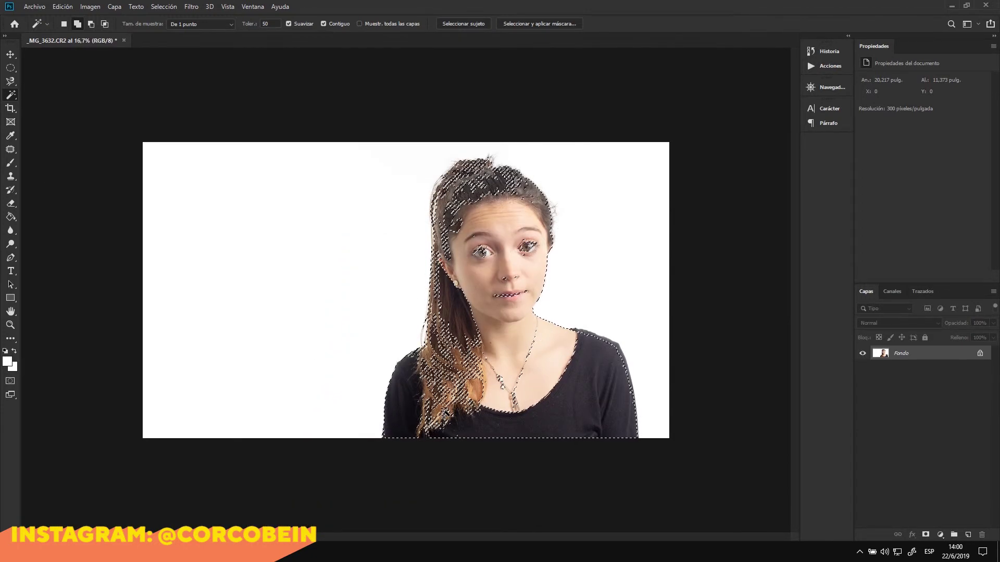
Clear the current selection from the canvas context menu
{"action": "left_click", "coordinate": [12, 67]}
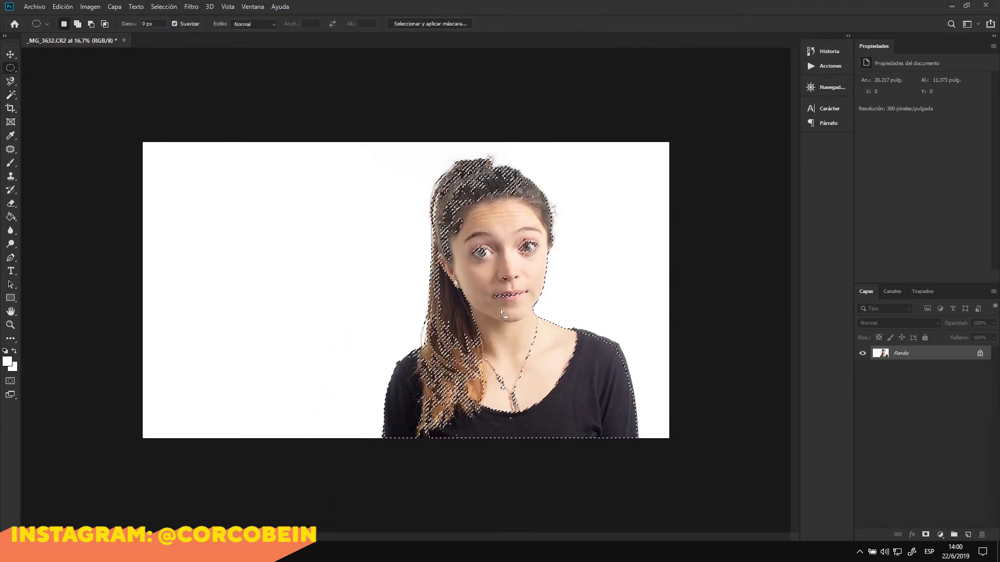
{"action": "right_click", "coordinate": [524, 302]}
{"action": "left_click", "coordinate": [526, 303]}
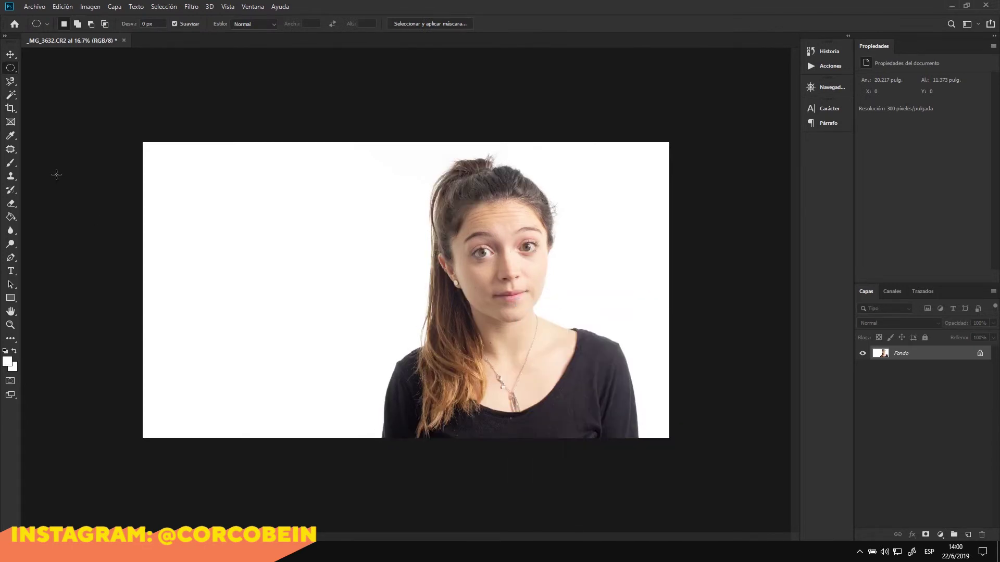
Paint a Quick Mask over her left hair and shoulder with the Brush and convert it to a selection
{"action": "left_click", "coordinate": [13, 164]}
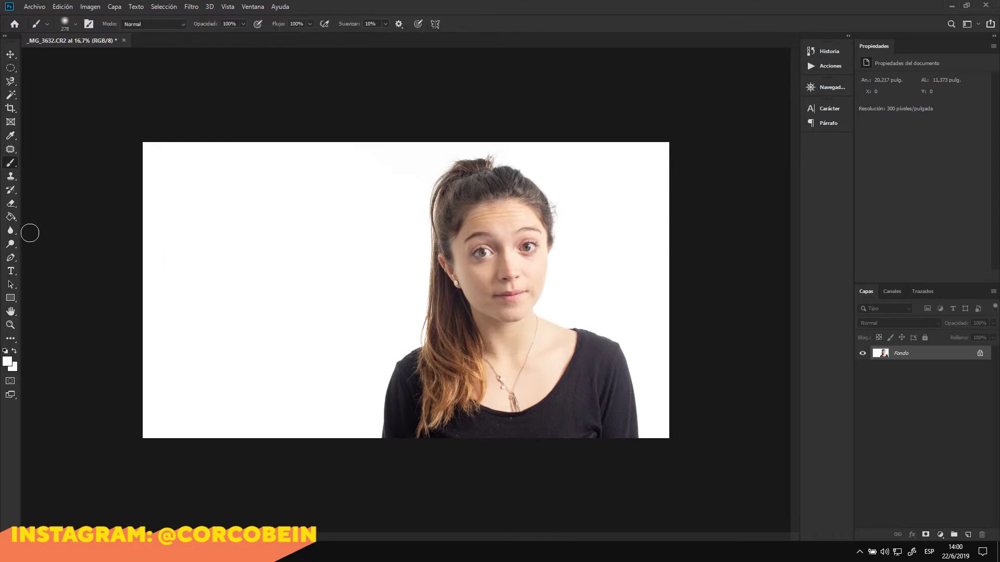
{"action": "left_click", "coordinate": [11, 381]}
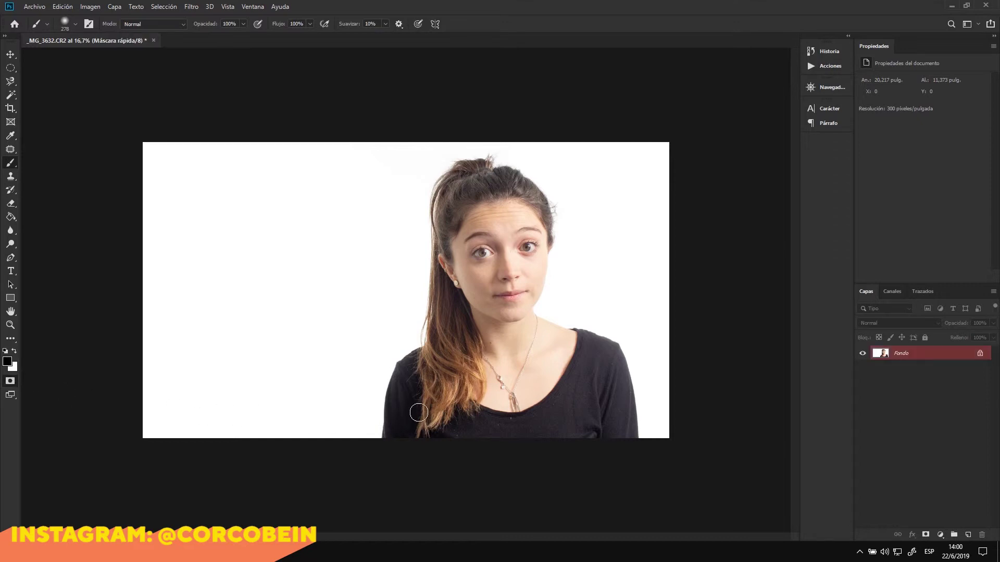
{"action": "mouse_move", "coordinate": [411, 422]}
{"action": "left_mouse_down"}
{"action": "mouse_move", "coordinate": [402, 405]}
{"action": "mouse_move", "coordinate": [440, 357]}
{"action": "mouse_move", "coordinate": [468, 404]}
{"action": "mouse_move", "coordinate": [464, 259]}
{"action": "left_mouse_up"}
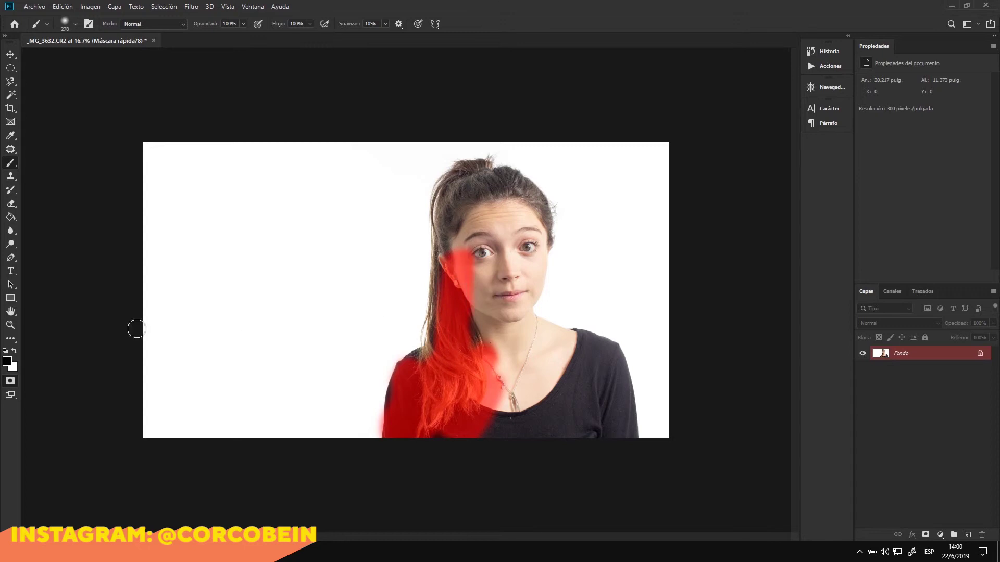
{"action": "left_click", "coordinate": [10, 383]}
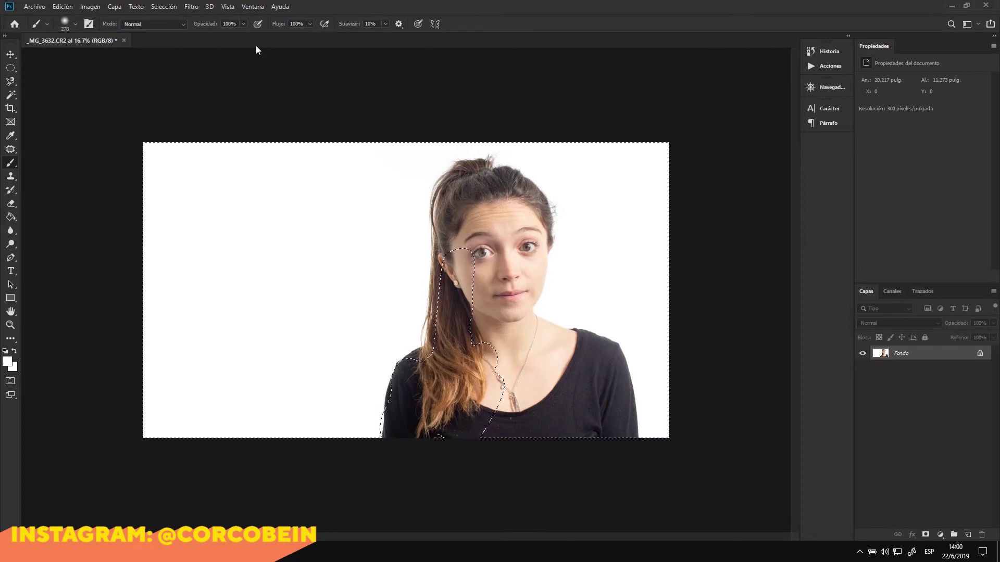
{"action": "left_click", "coordinate": [10, 68]}
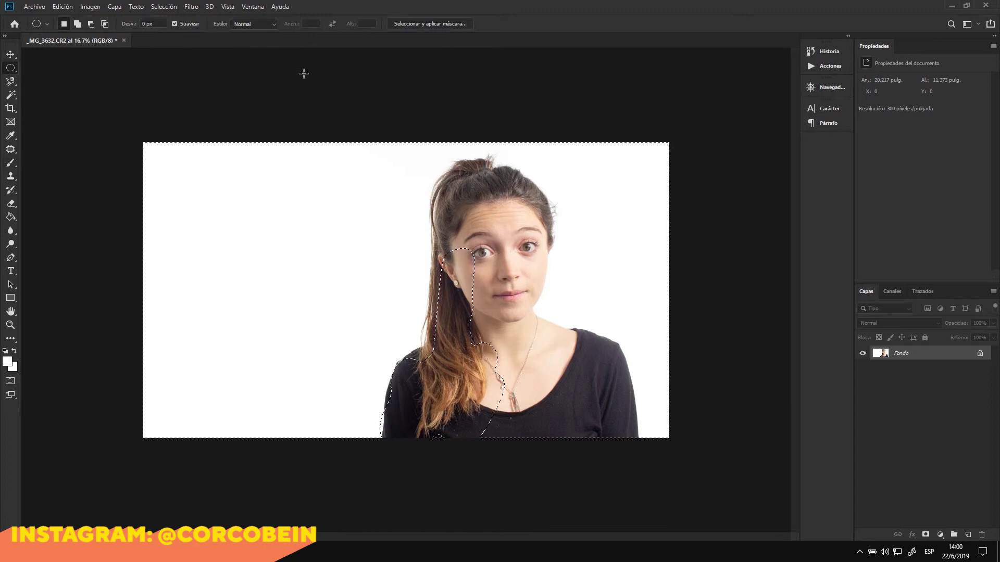
Deselect, then select the white background with Gama de colores at tolerance 88
{"action": "right_click", "coordinate": [454, 205]}
{"action": "left_click", "coordinate": [461, 210]}
{"action": "left_click", "coordinate": [65, 8]}
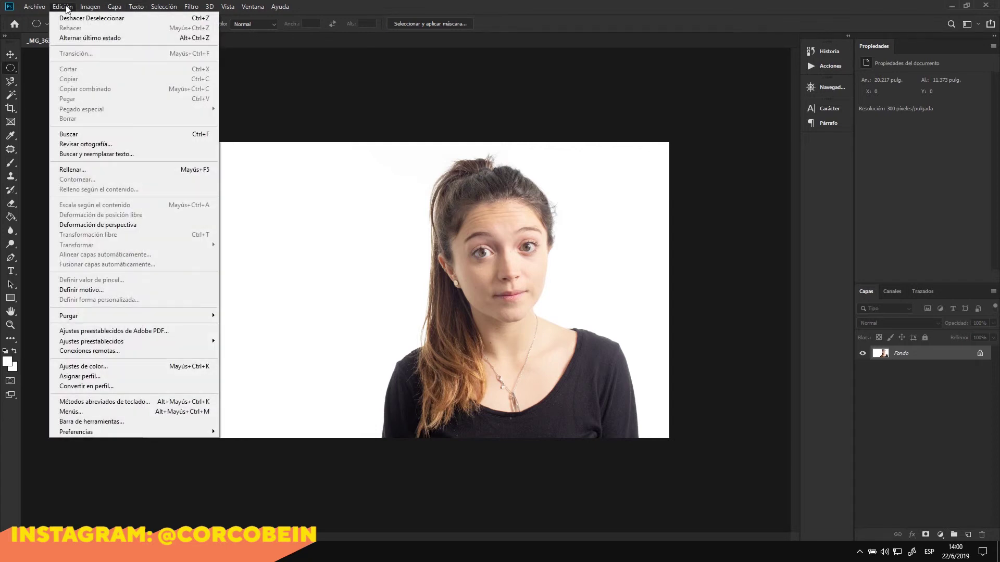
{"action": "left_click", "coordinate": [156, 6]}
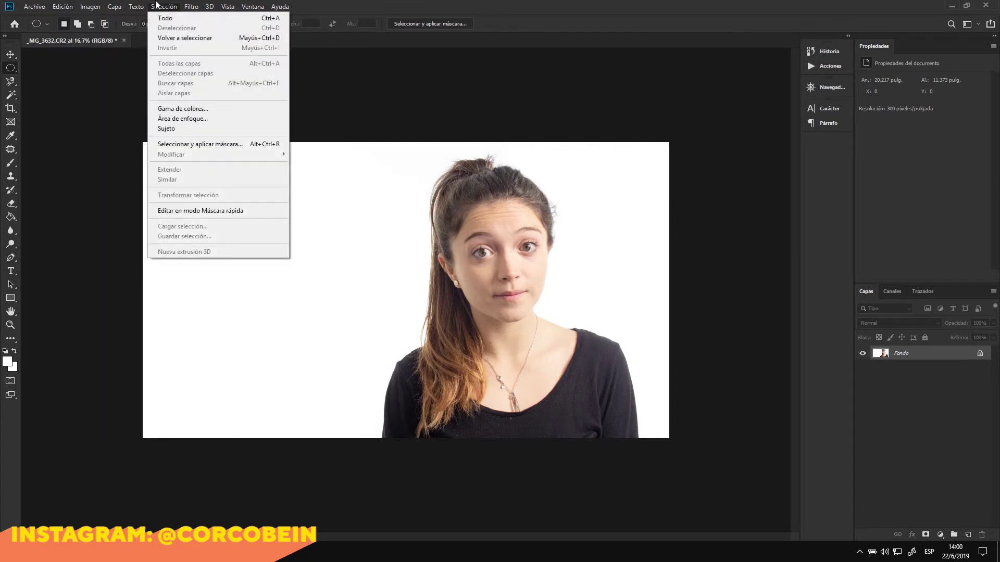
{"action": "left_click", "coordinate": [209, 111]}
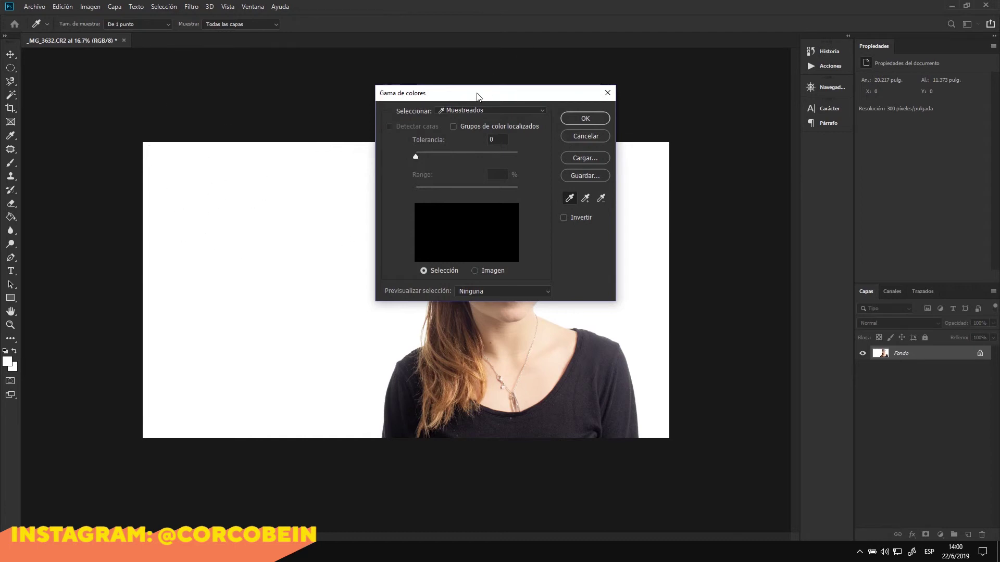
{"action": "left_click_drag", "start_coordinate": [477, 96], "coordinate": [185, 141]}
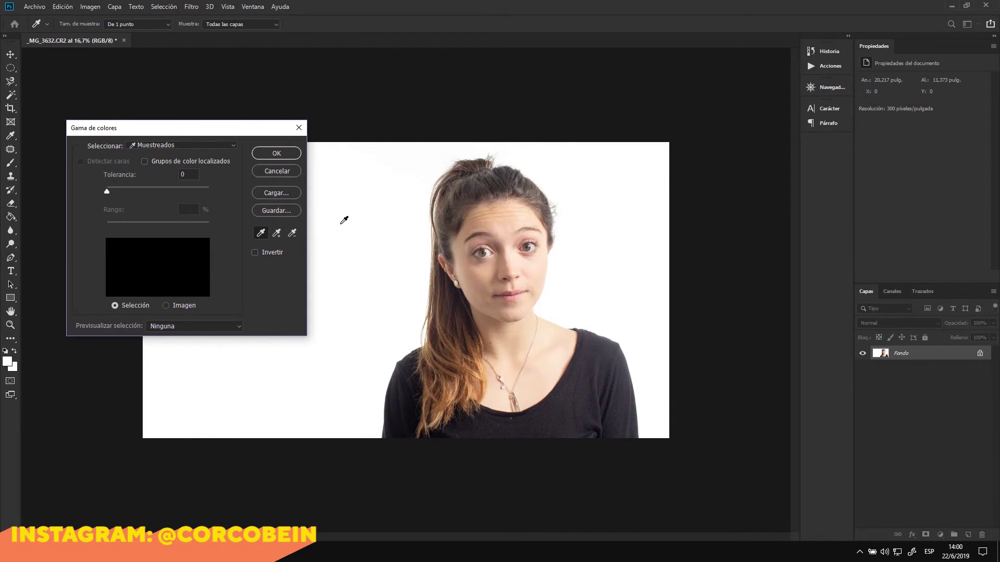
{"action": "left_click", "coordinate": [344, 220]}
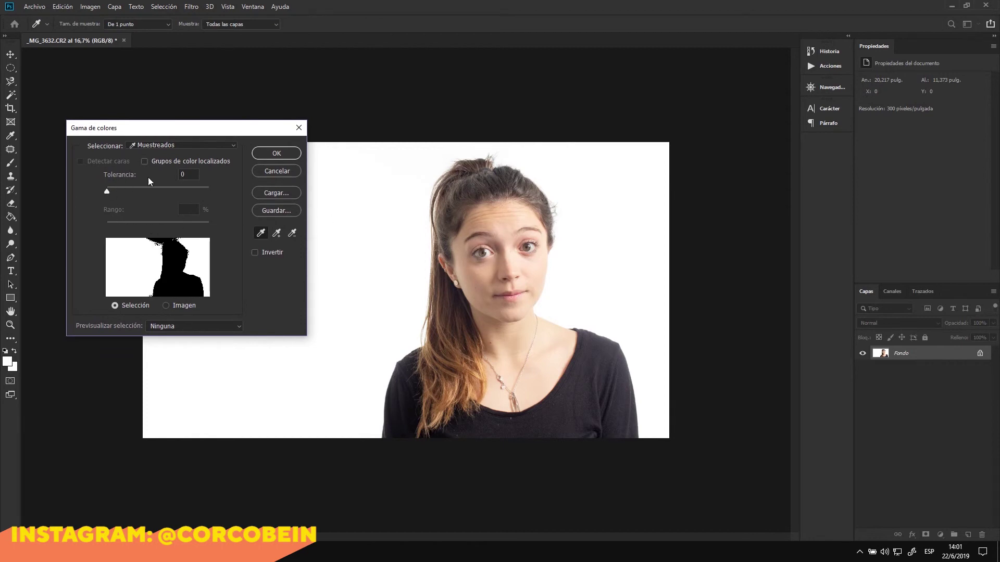
{"action": "mouse_move", "coordinate": [108, 191]}
{"action": "left_mouse_down"}
{"action": "mouse_move", "coordinate": [207, 189]}
{"action": "mouse_move", "coordinate": [114, 192]}
{"action": "left_mouse_up"}
{"action": "left_click", "coordinate": [276, 153]}
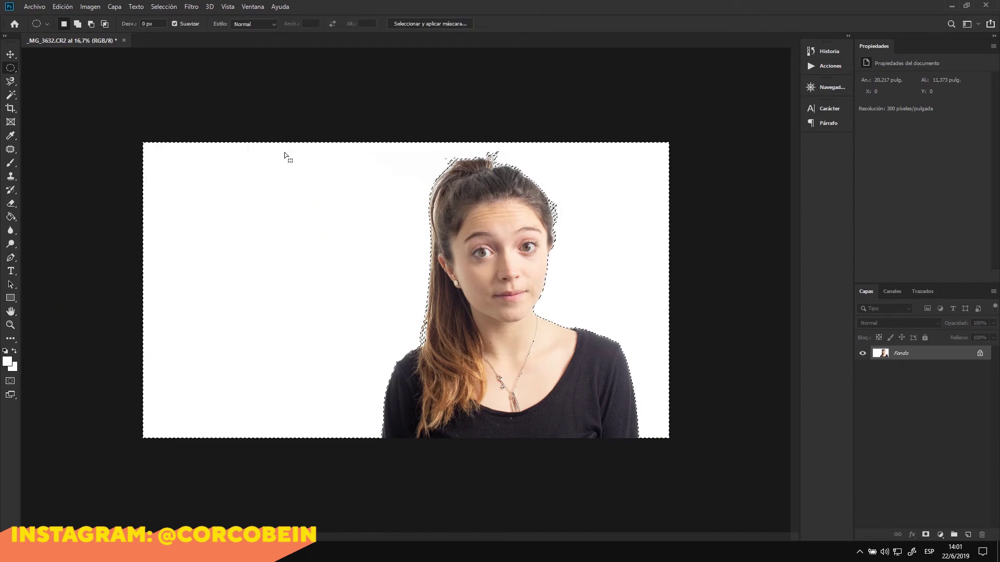
Invert the colour-range selection onto the woman and preview it in Seleccionar y aplicar máscara
{"action": "left_click", "coordinate": [408, 24]}
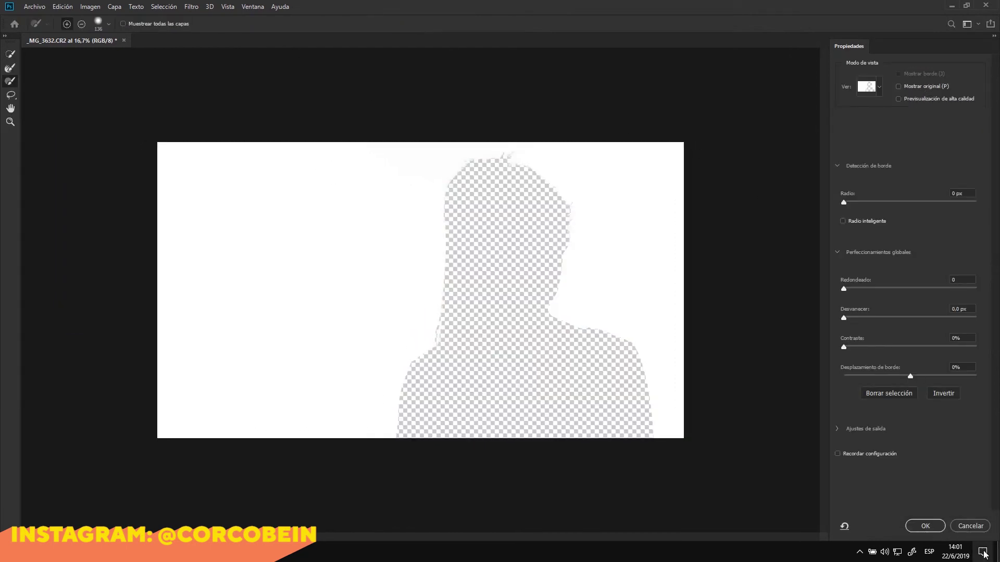
{"action": "key", "text": "Return"}
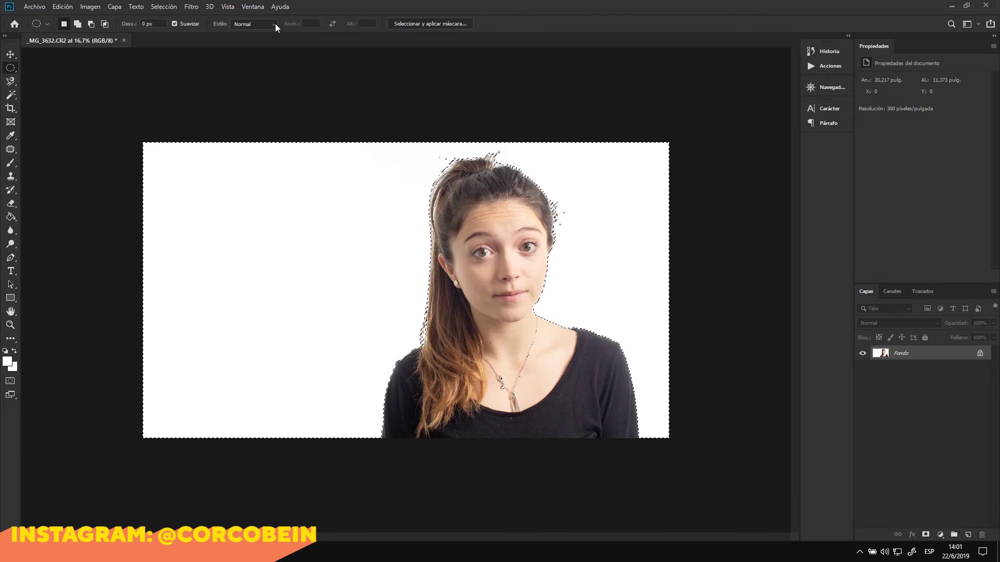
{"action": "left_click", "coordinate": [163, 6]}
{"action": "left_click", "coordinate": [182, 47]}
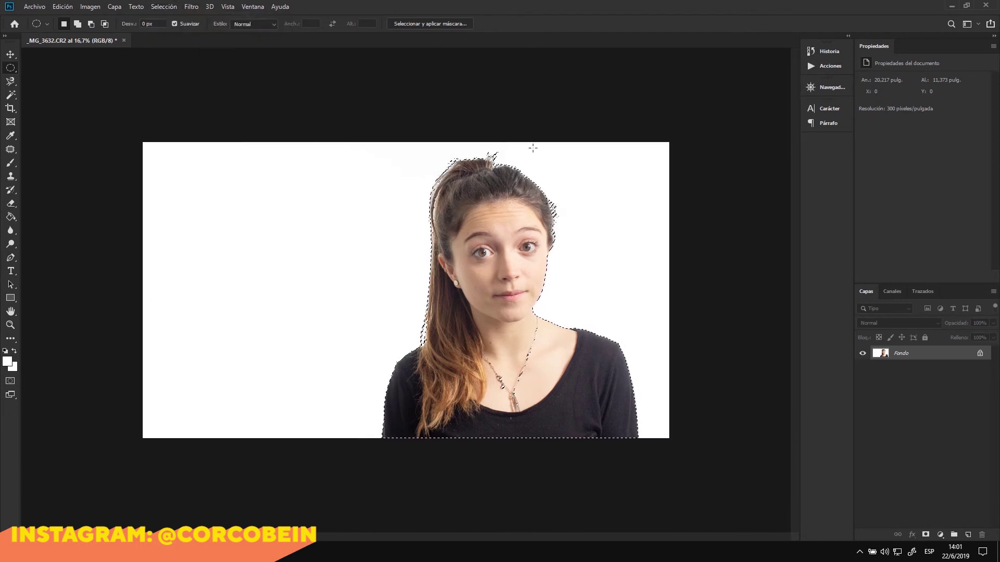
{"action": "left_click", "coordinate": [414, 25]}
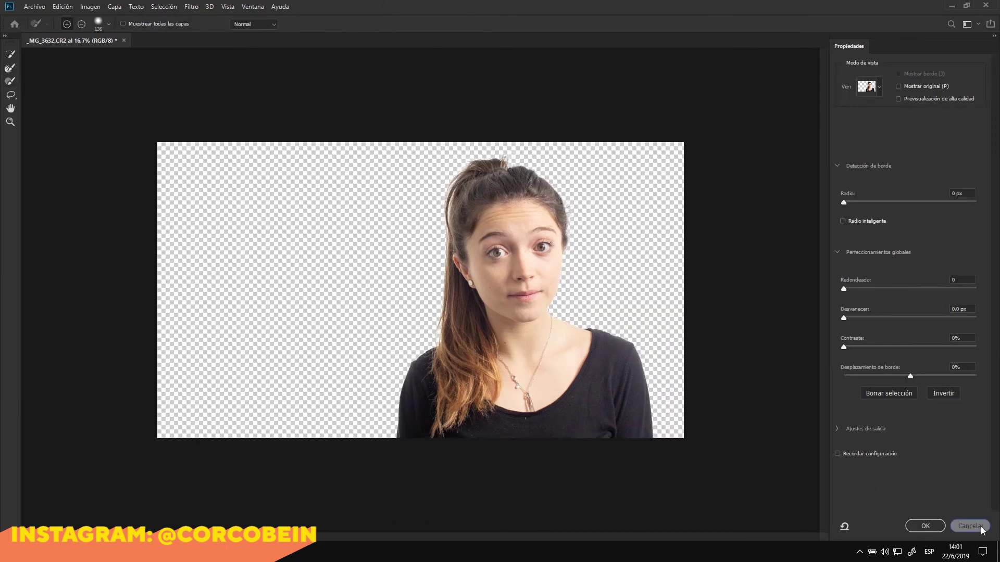
{"action": "left_click", "coordinate": [981, 527]}
{"action": "right_click", "coordinate": [341, 200]}
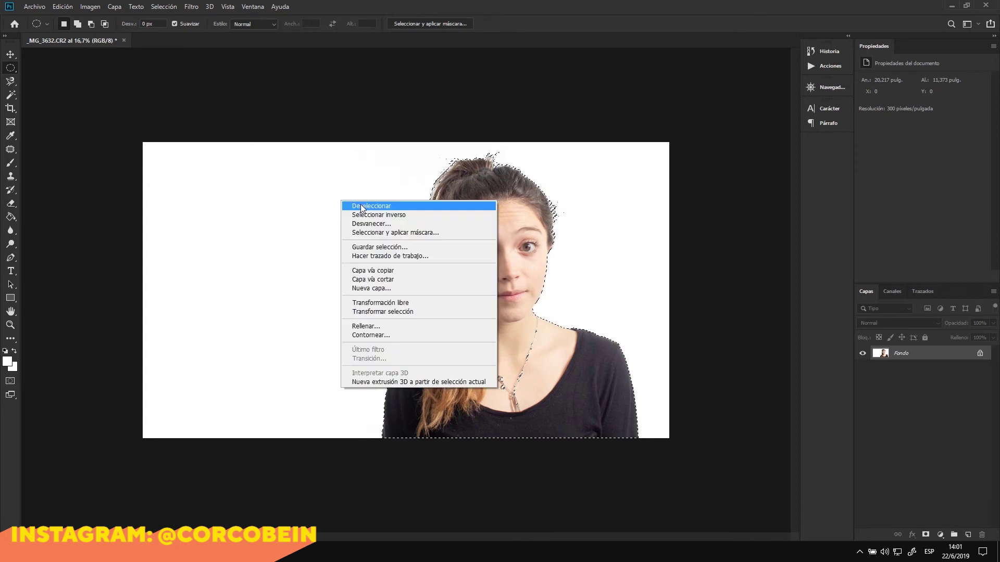
Choose Deseleccionar from the canvas menu so nothing in the portrait is selected
{"action": "left_click", "coordinate": [379, 207]}
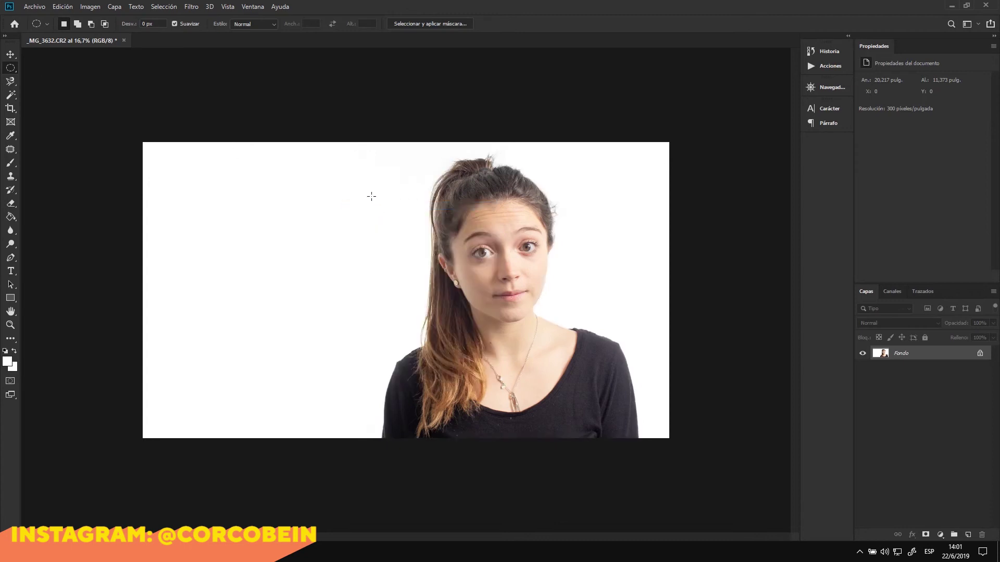